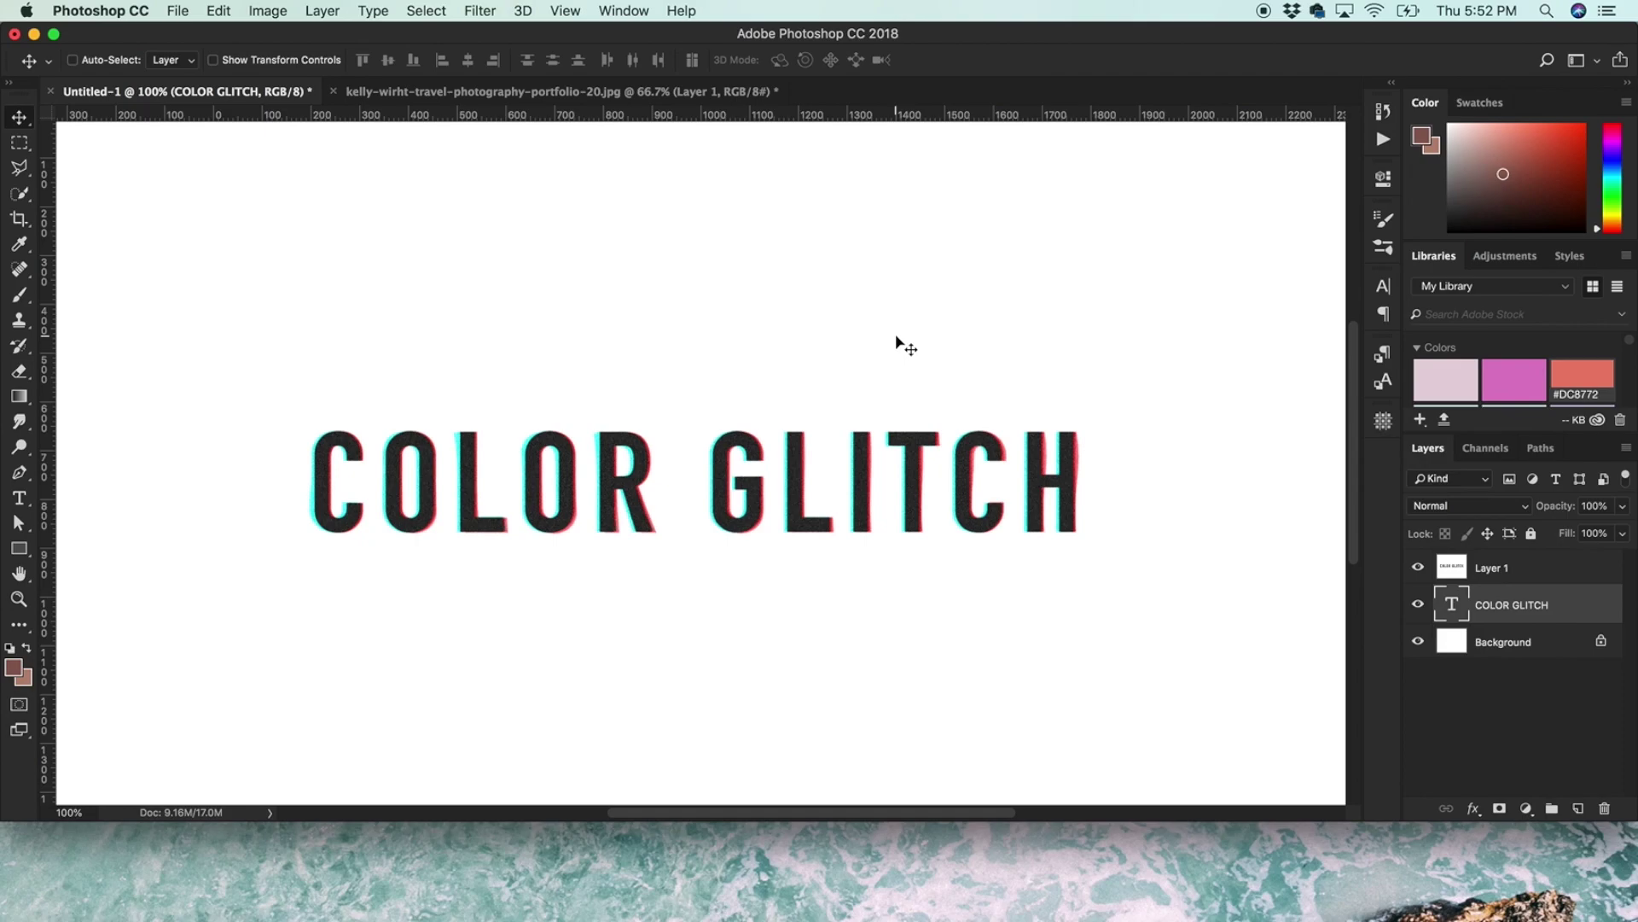
Hide Layer 1, the finished red/cyan glitch layer, leaving the plain black COLOR GLITCH text.
left_click(1419, 569)
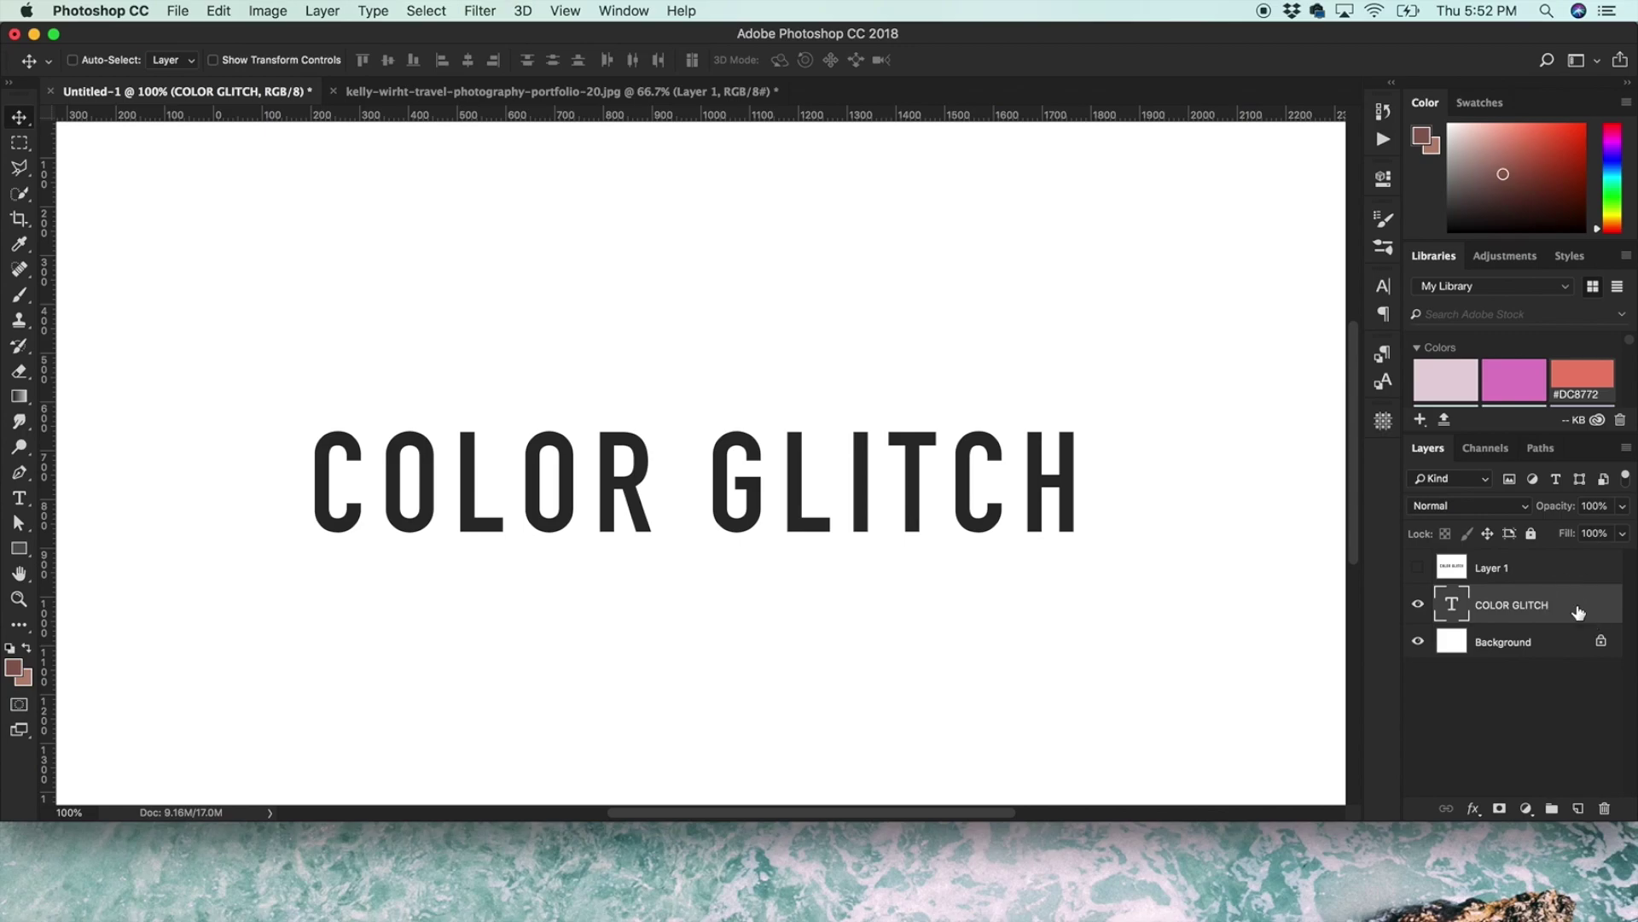
key("super+j")
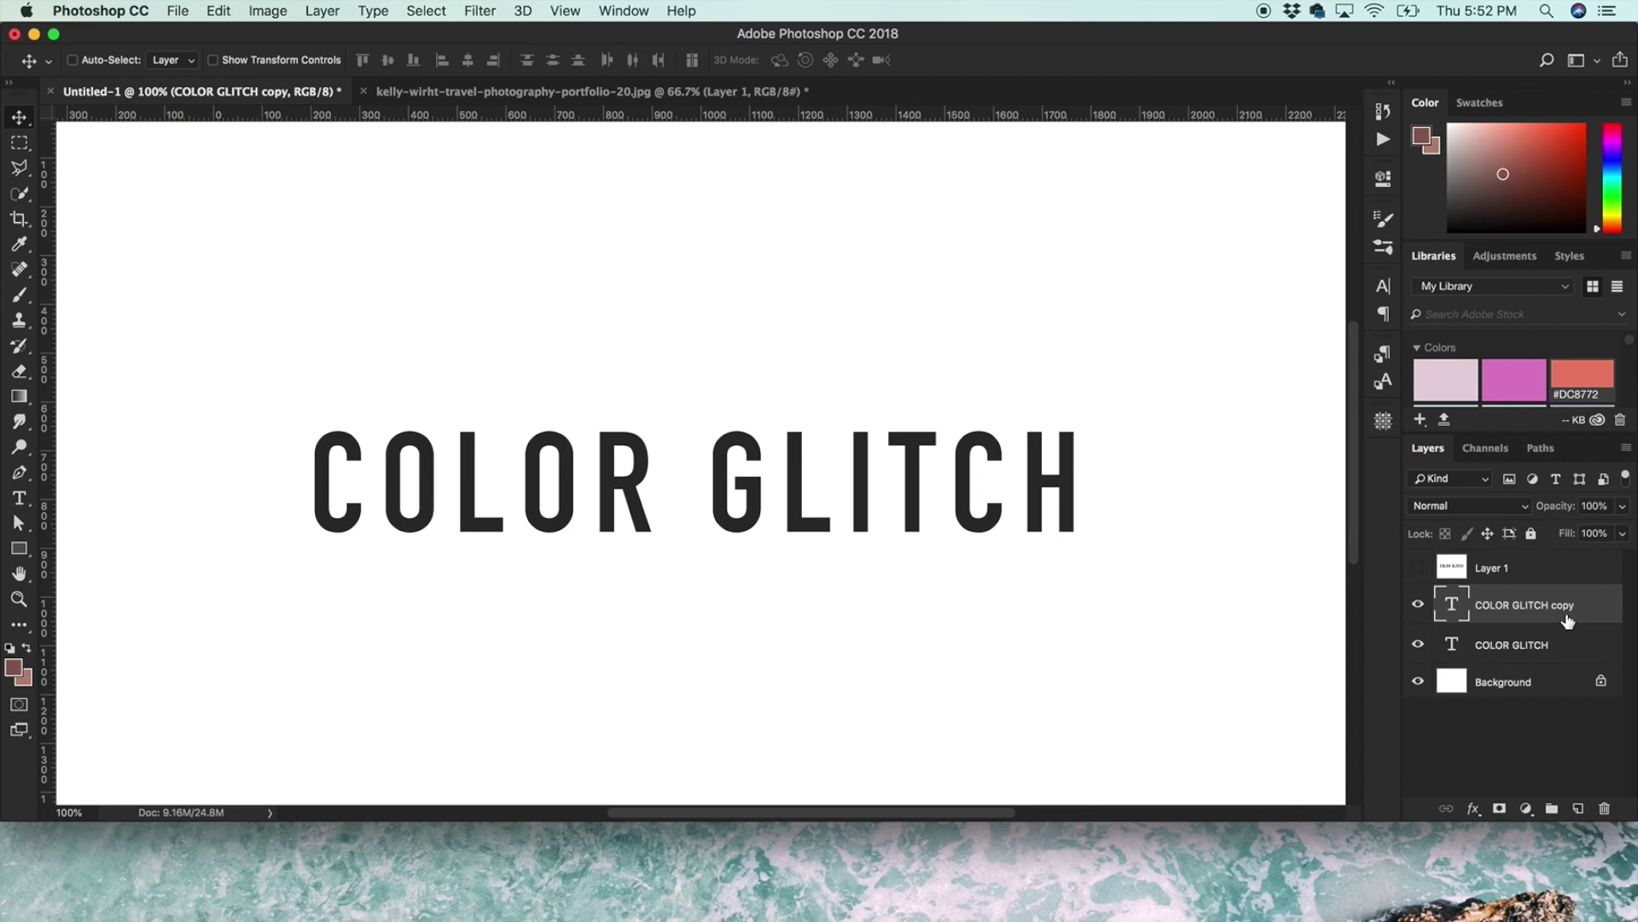
Set the COLOR GLITCH copy's blending options to the R channel only, with G and B unchecked.
left_click(1474, 814)
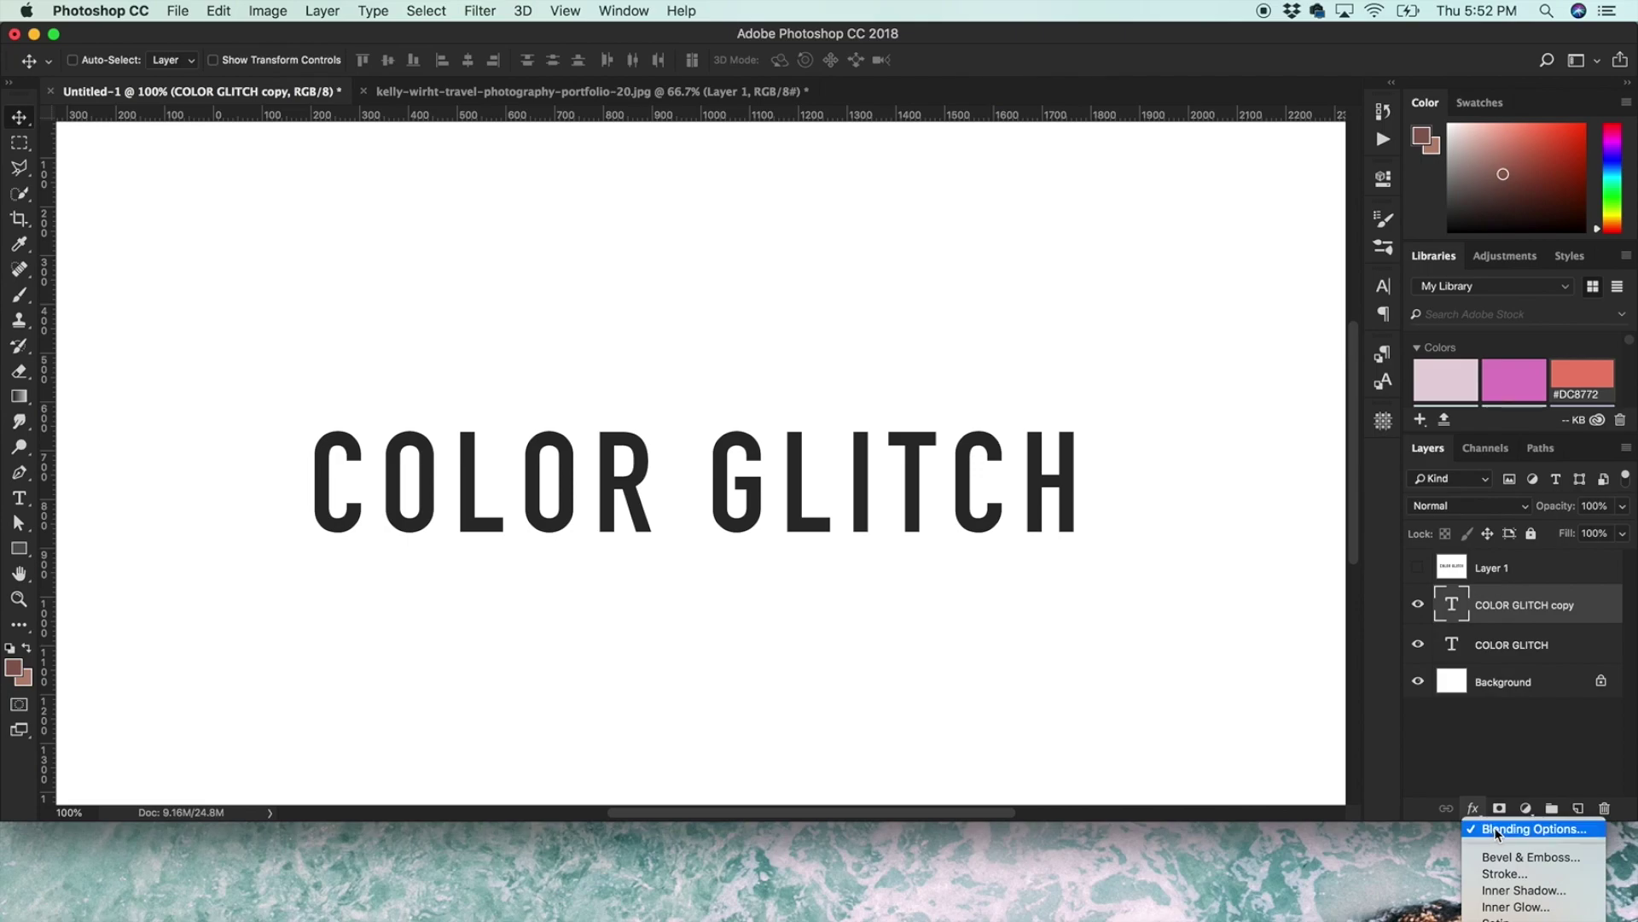
left_click(1495, 831)
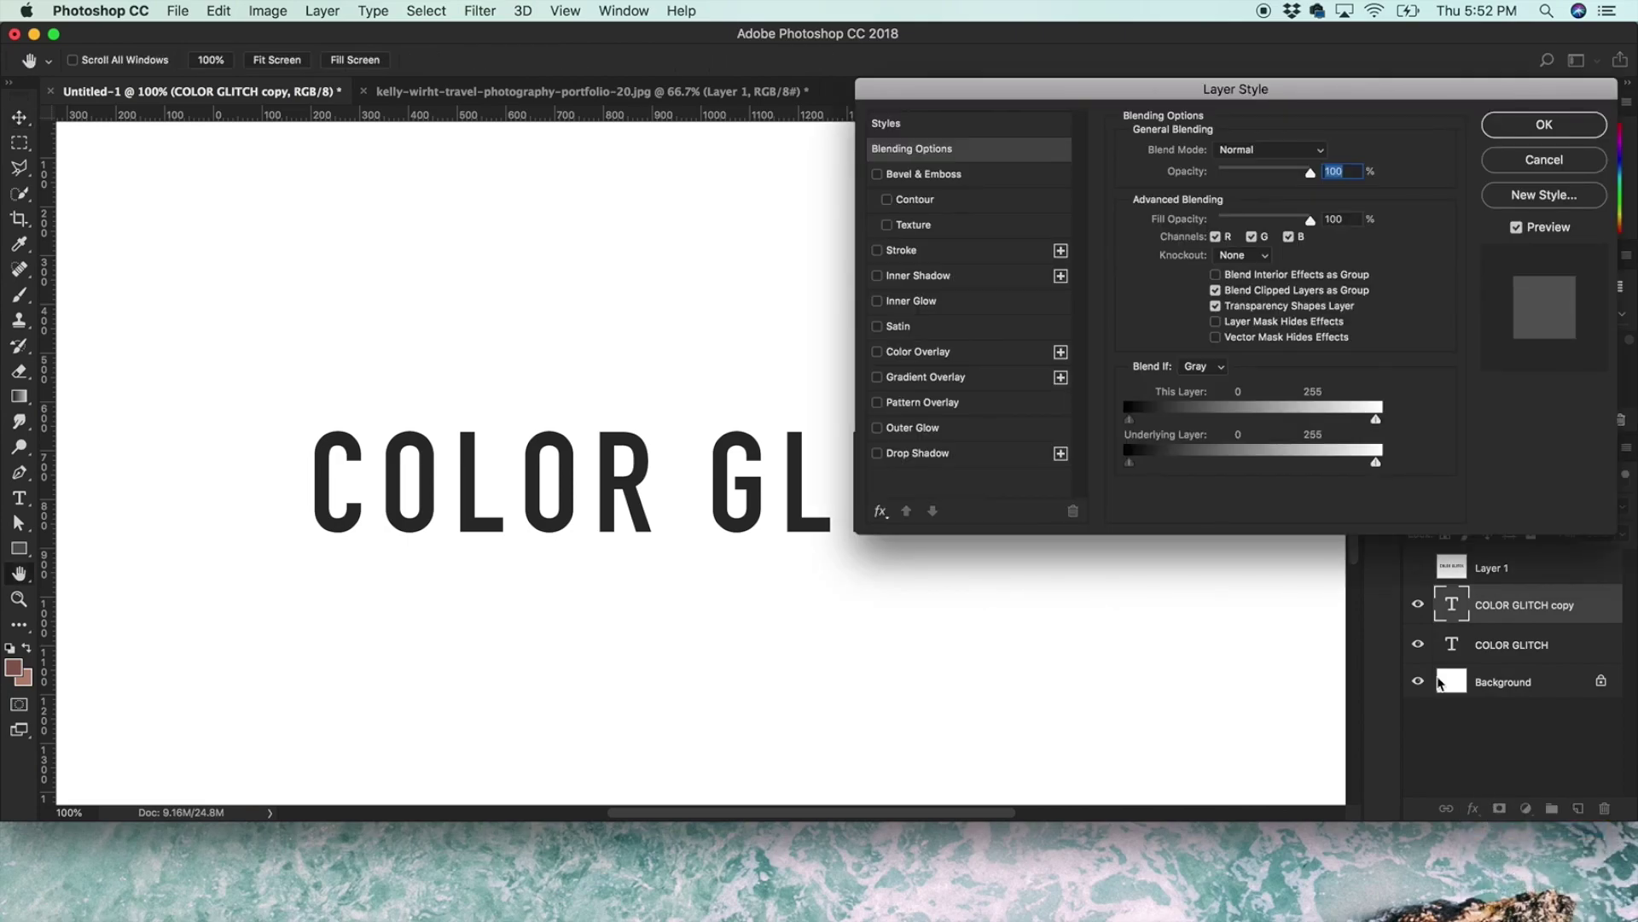
left_click_drag(1413, 104, 1137, 182)
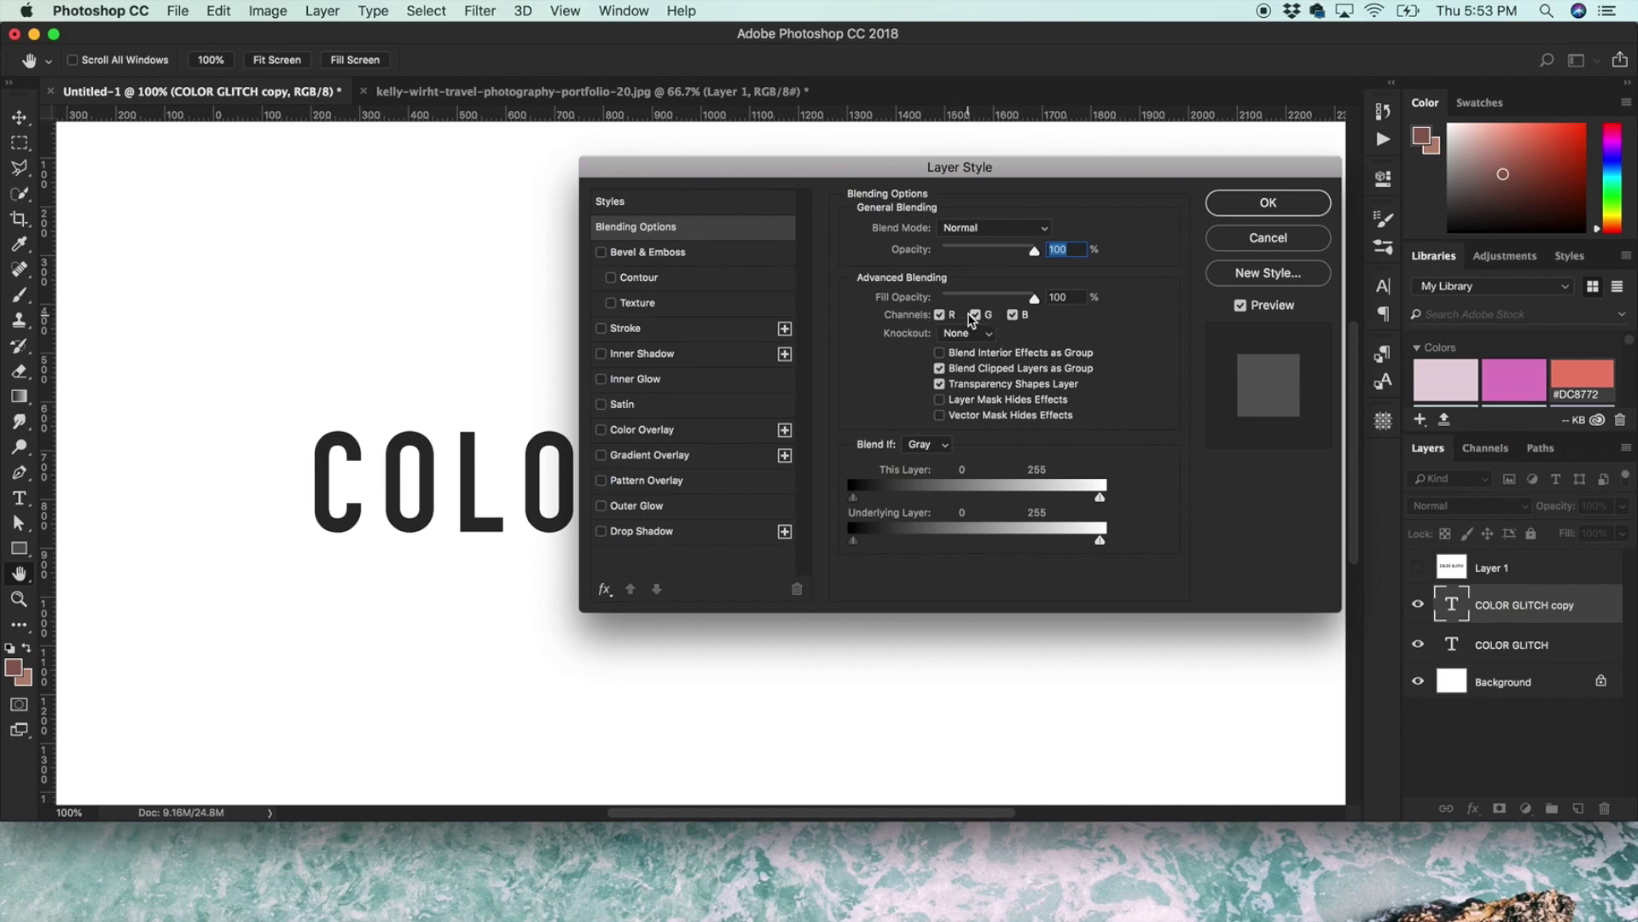
left_click(975, 315)
left_click(1013, 314)
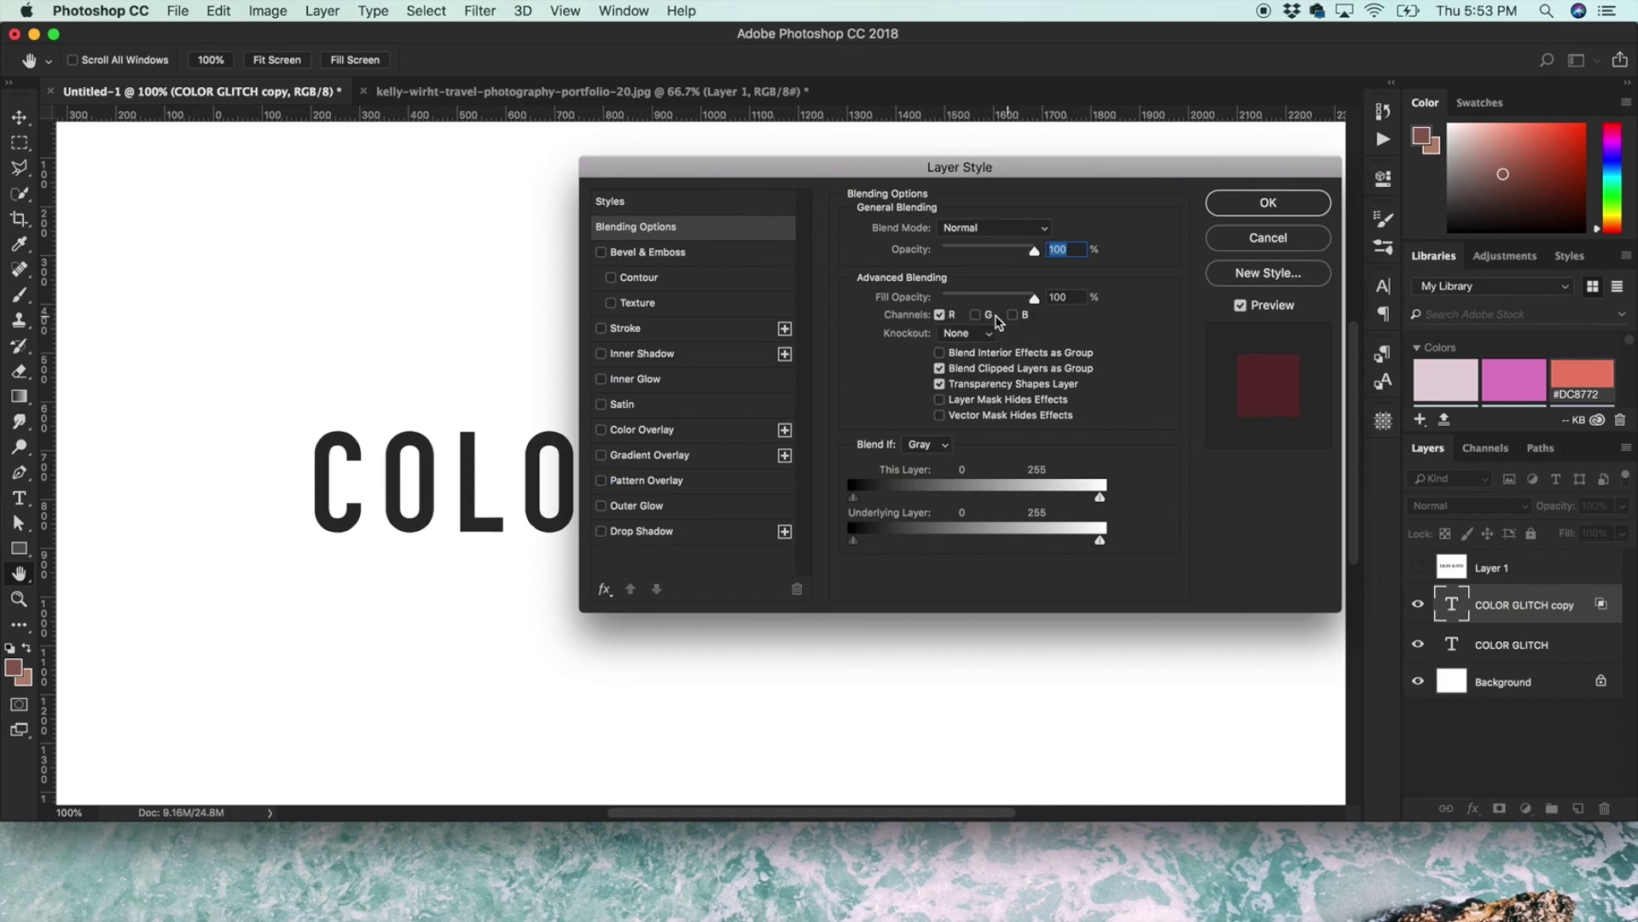
left_click(1248, 205)
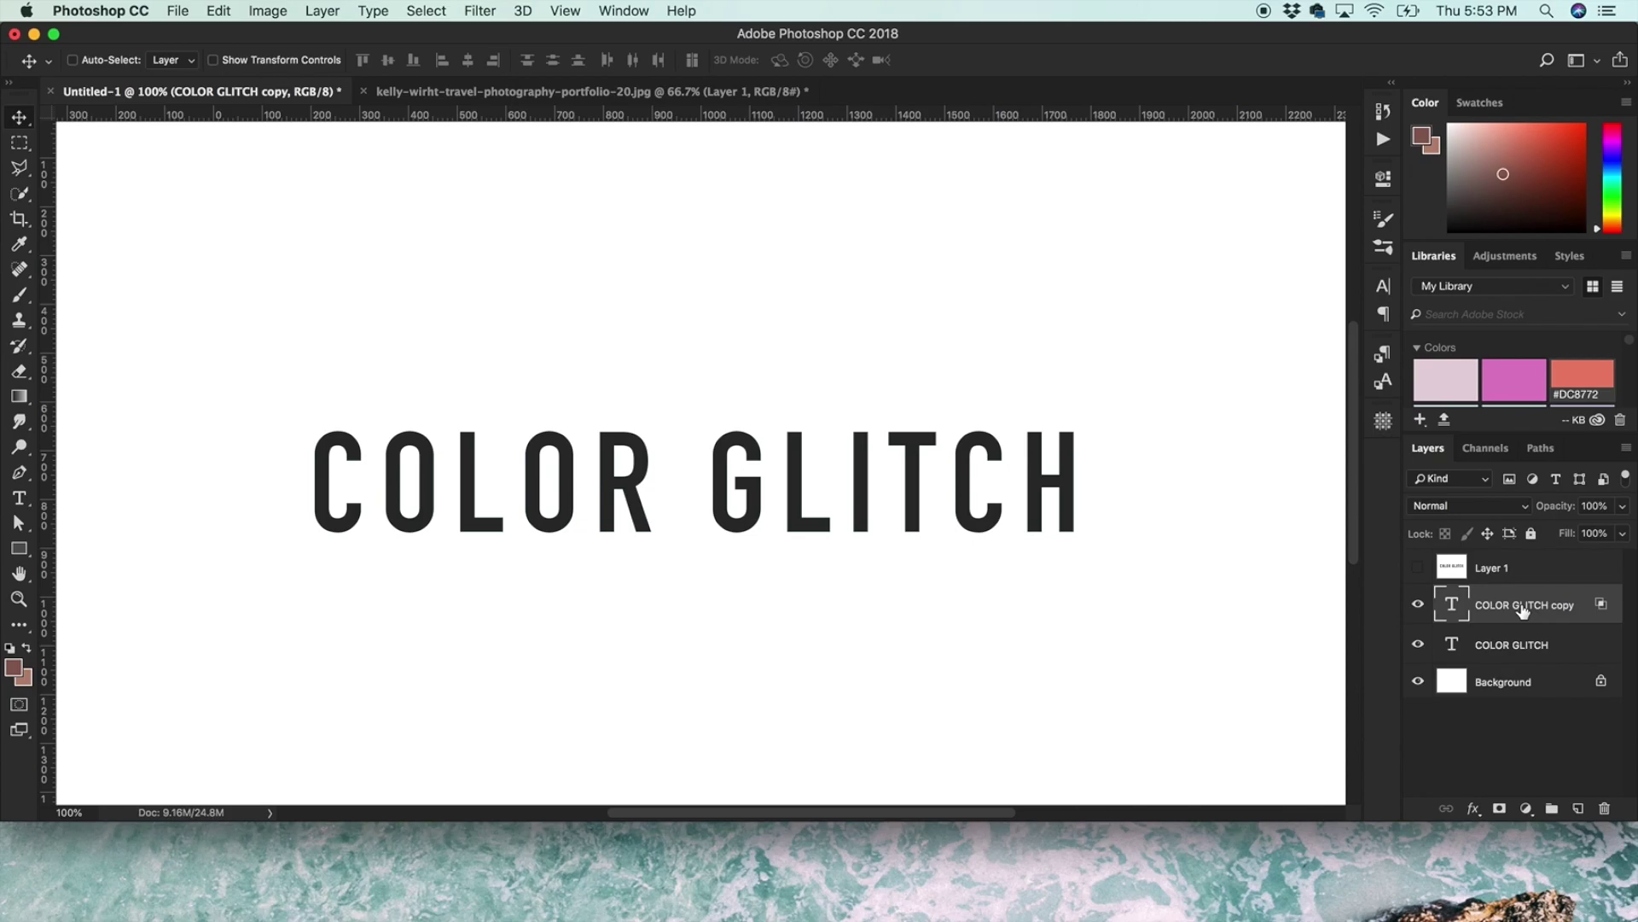
Duplicate the copy into COLOR GLITCH copy 2, blending only G and B with R unchecked.
key("super+j")
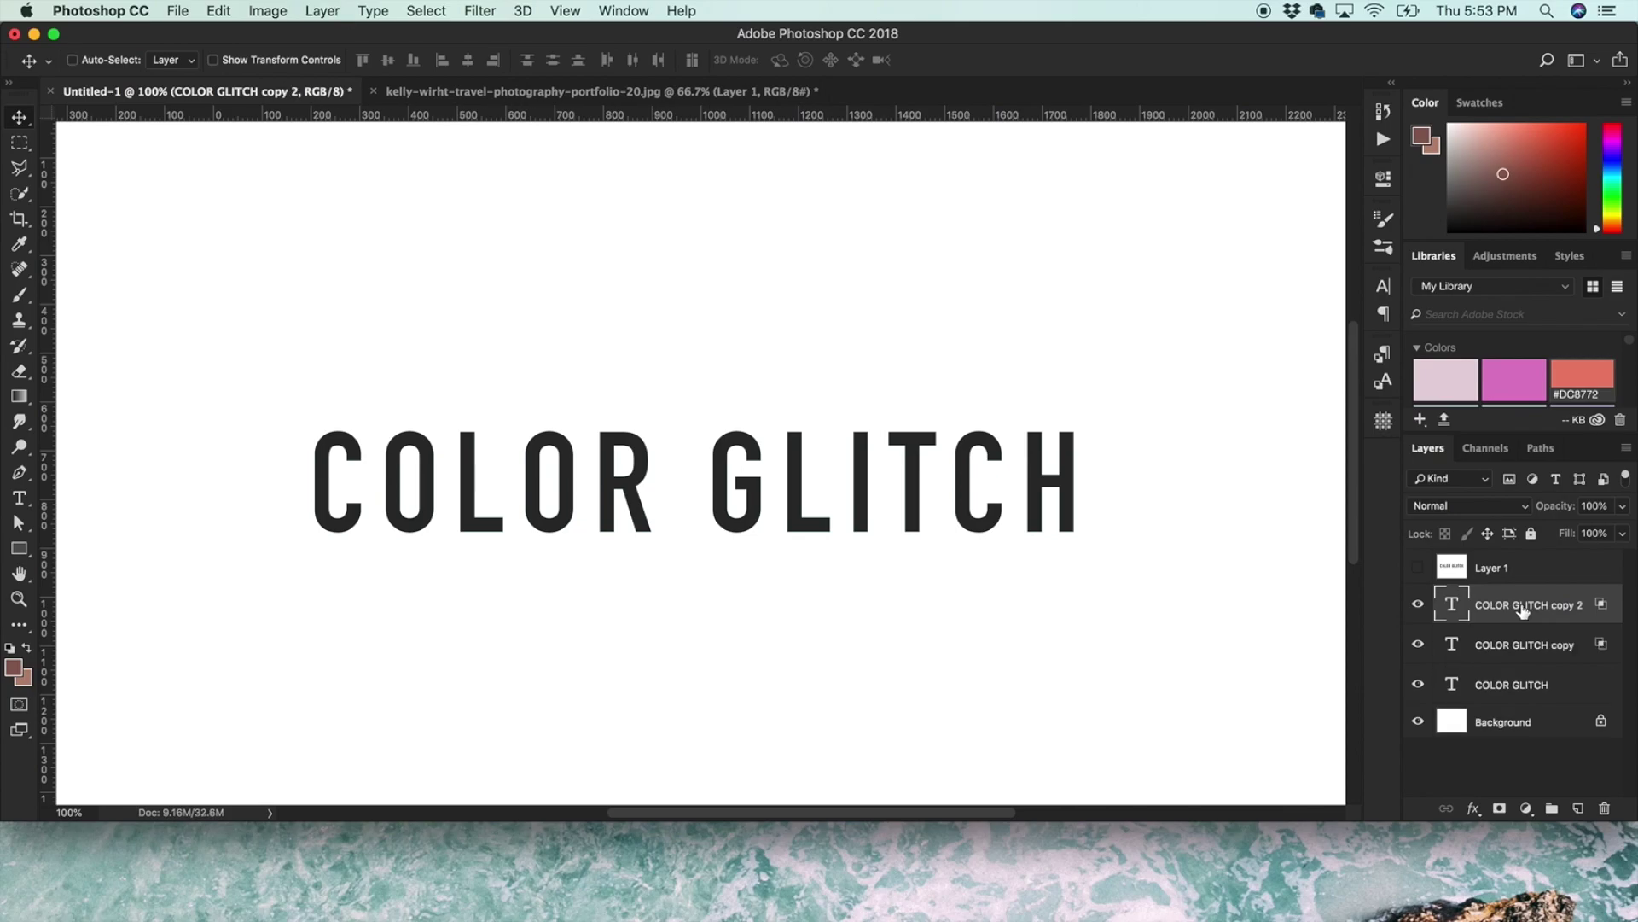
left_click(1473, 809)
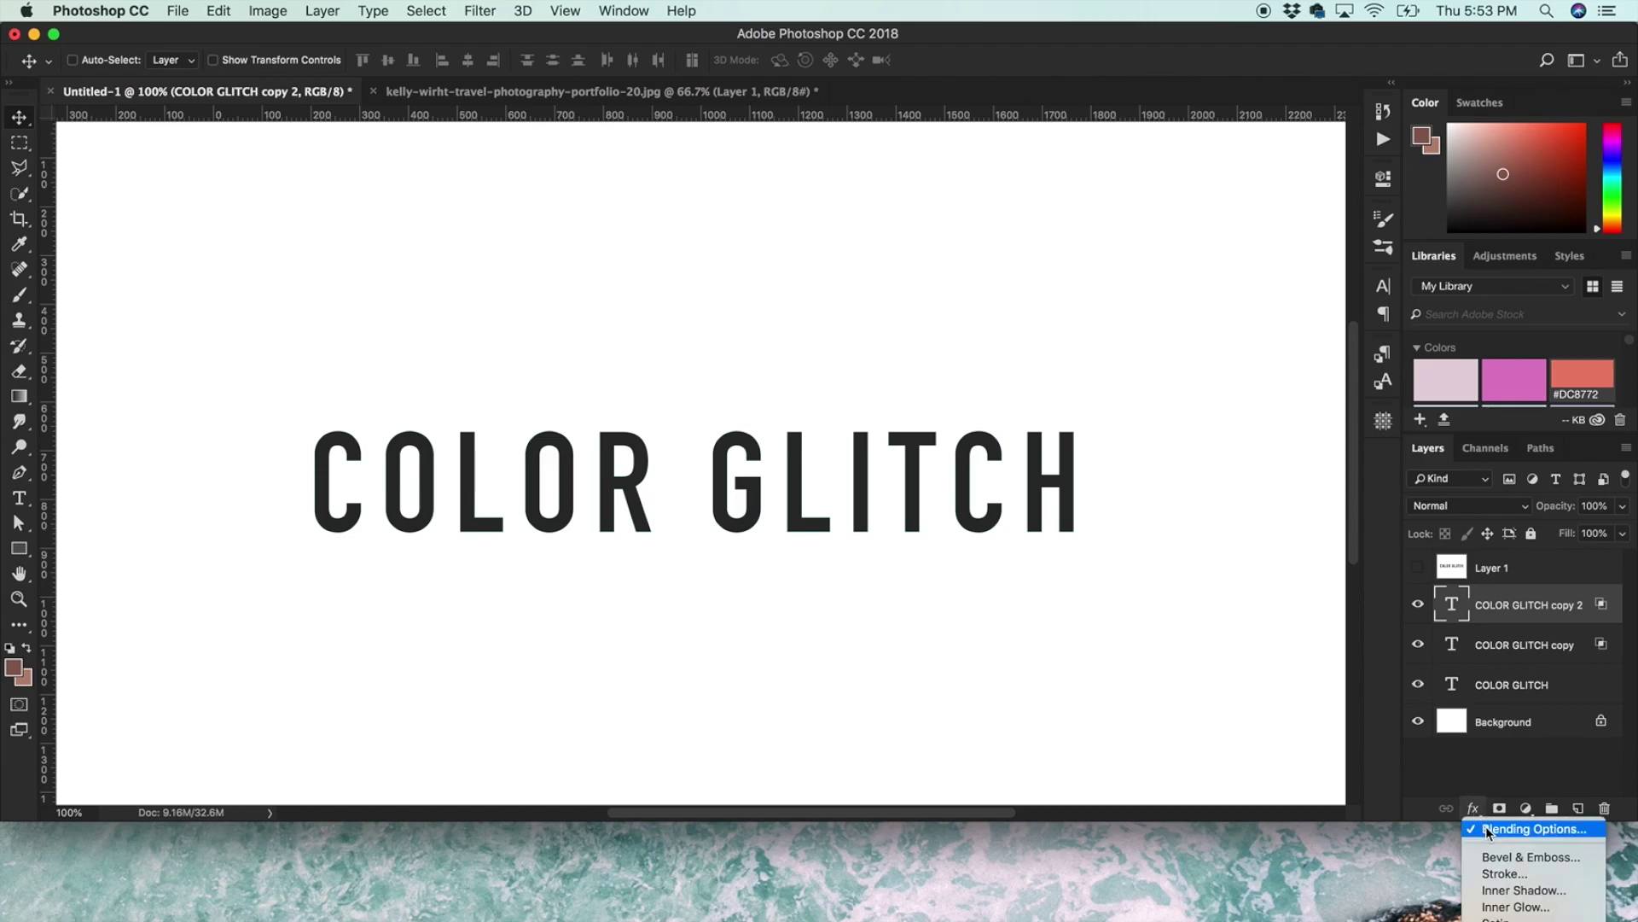
left_click(1486, 830)
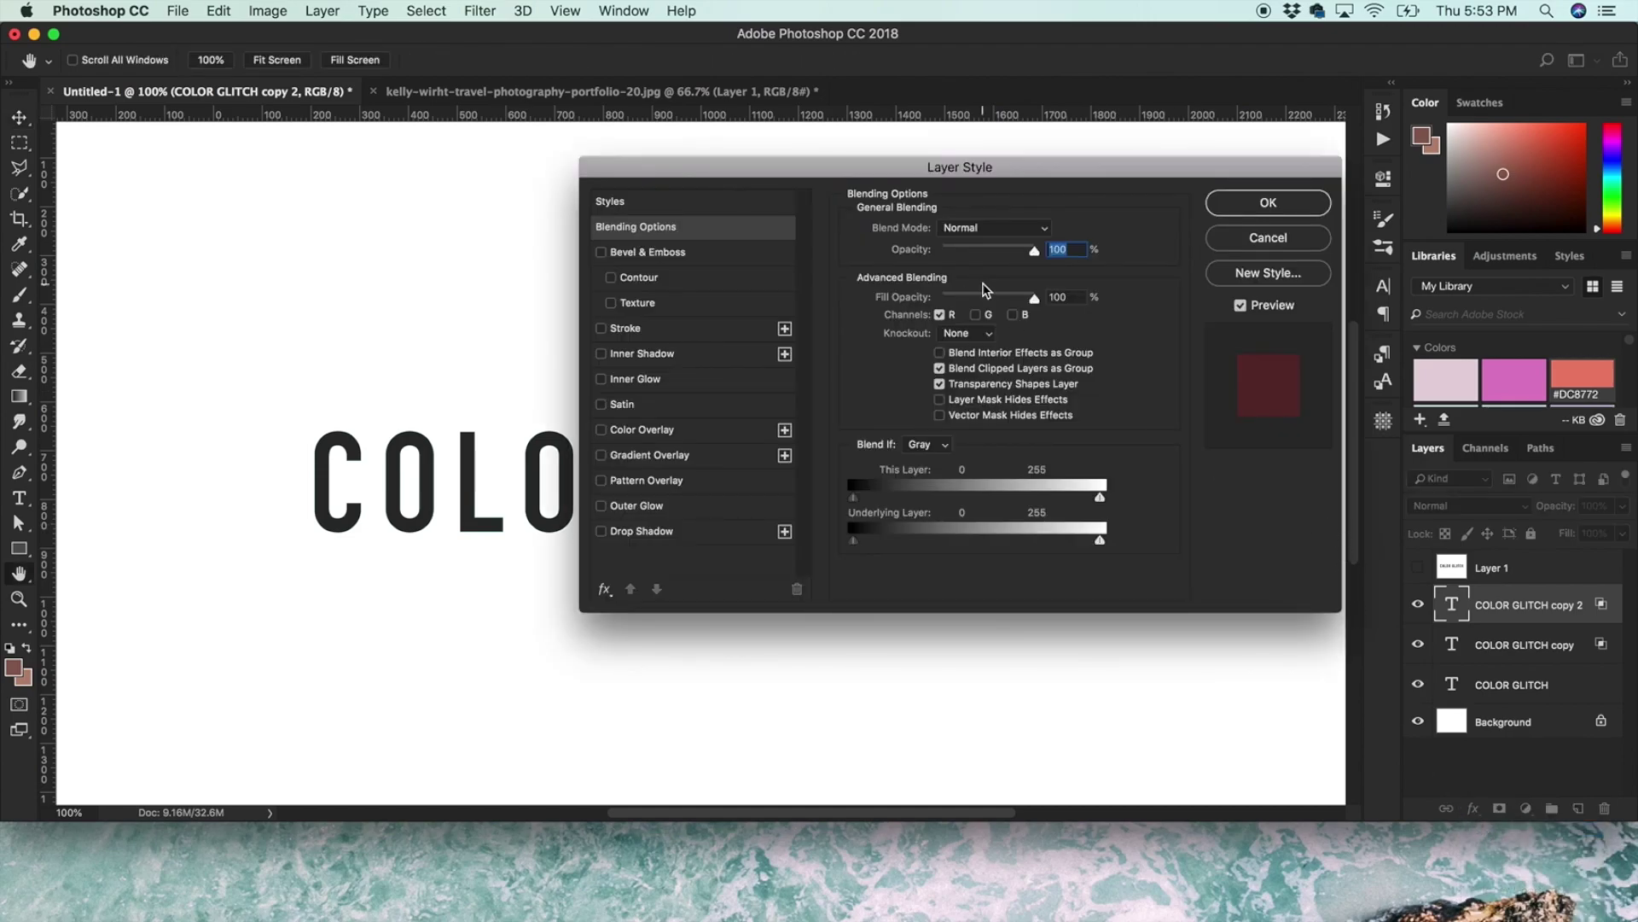
left_click(939, 314)
left_click(976, 314)
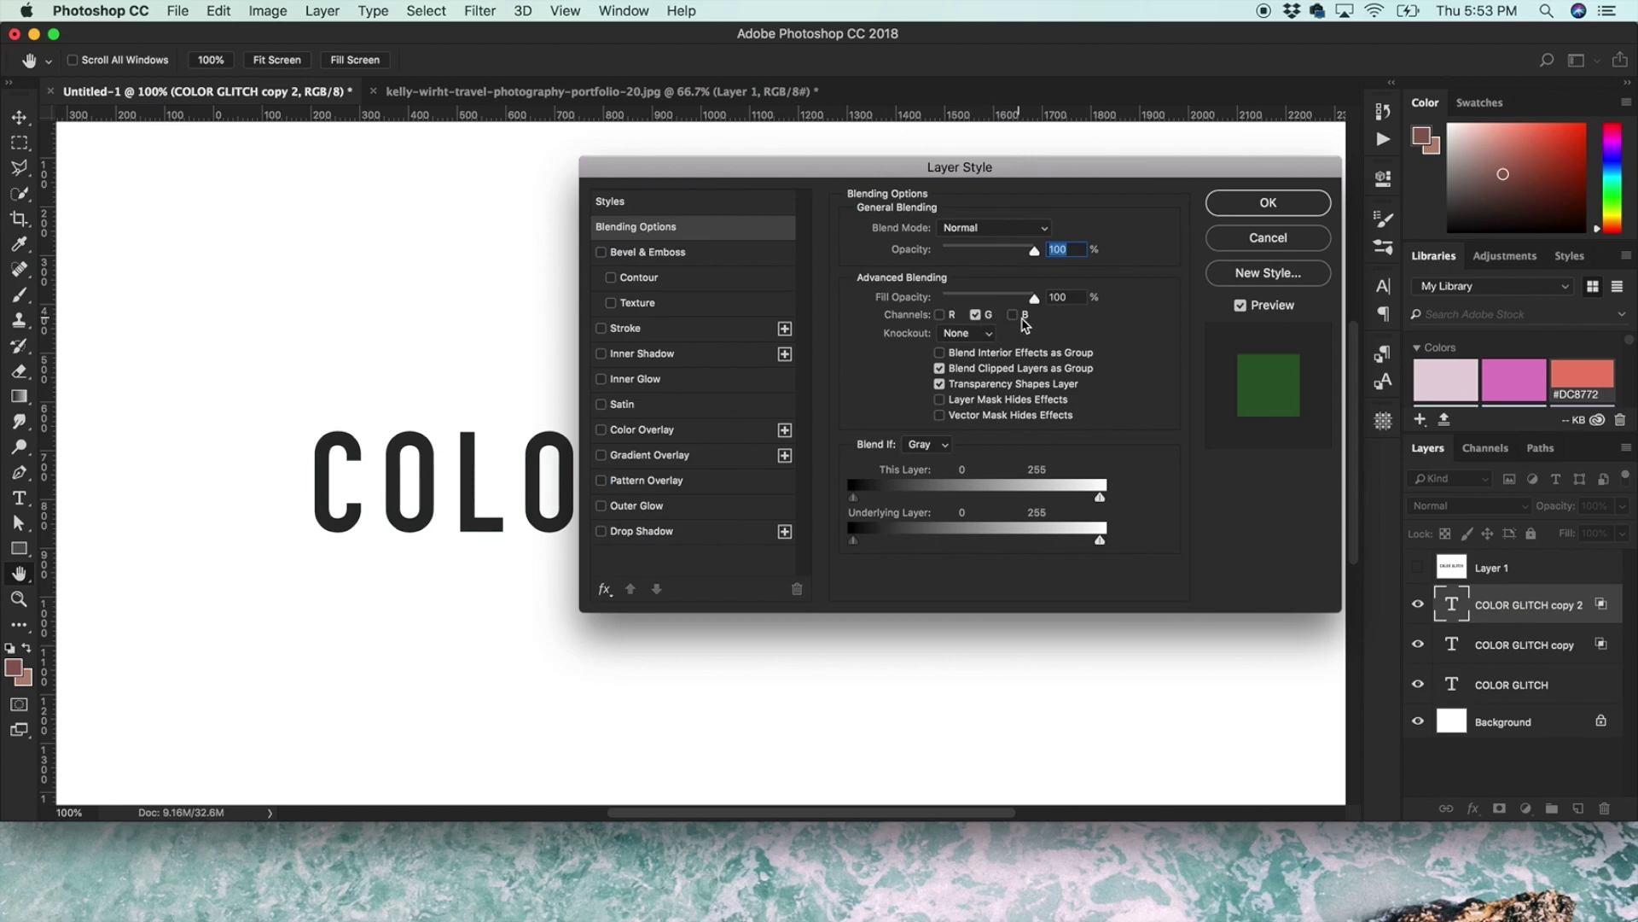
left_click(1268, 200)
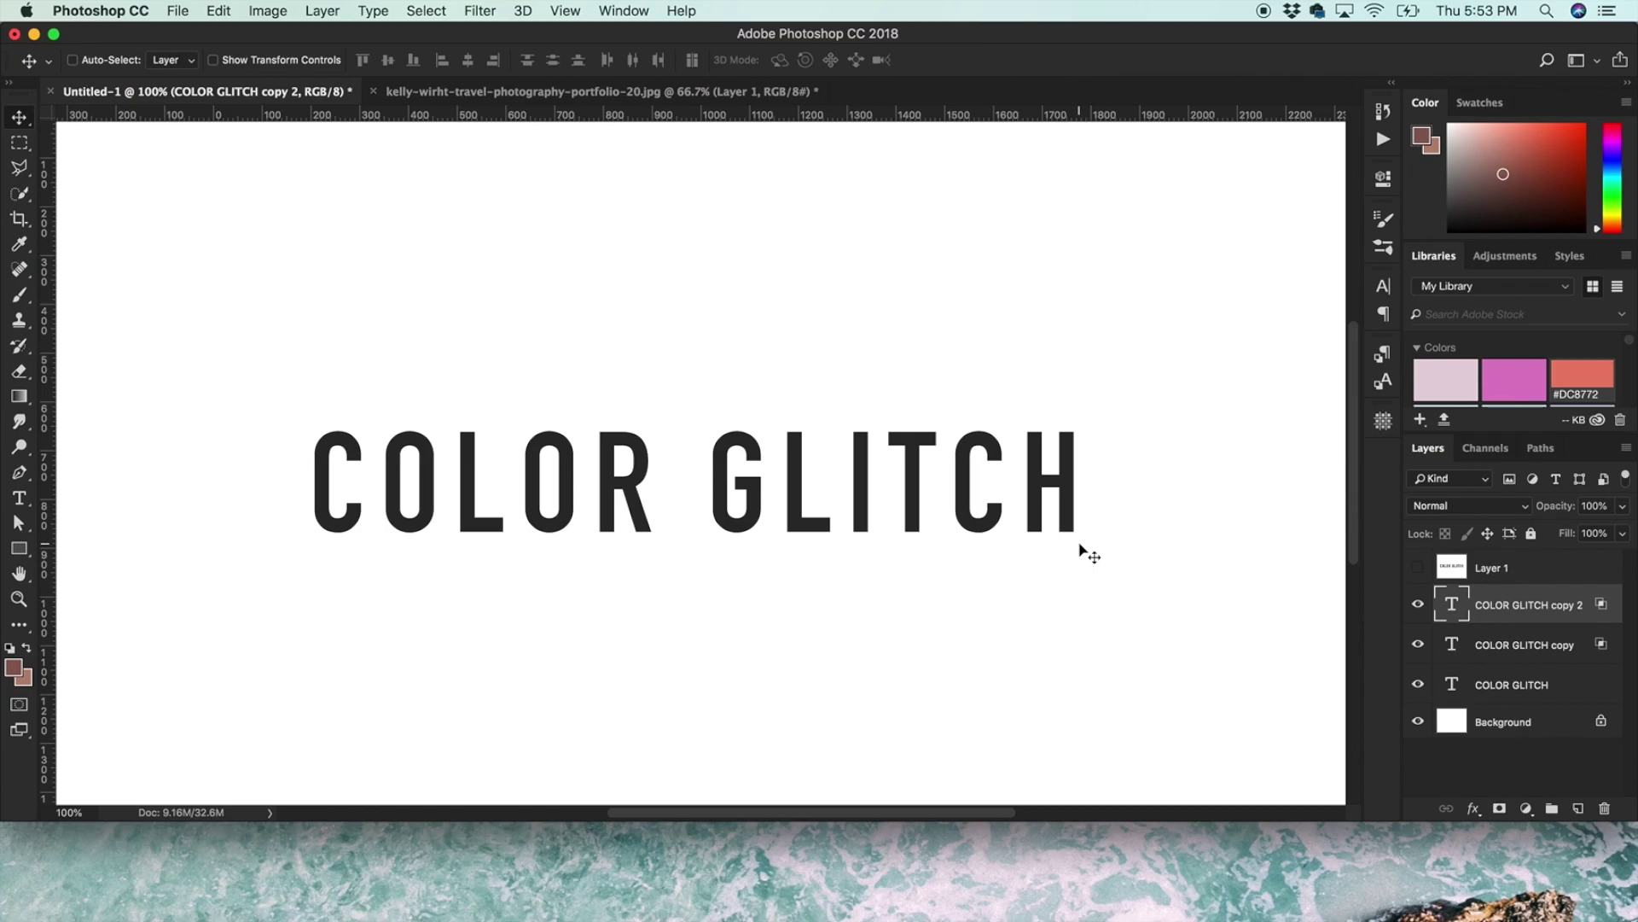
Nudge the COLOR GLITCH copy left and copy 2 right and down.
left_click(1553, 631)
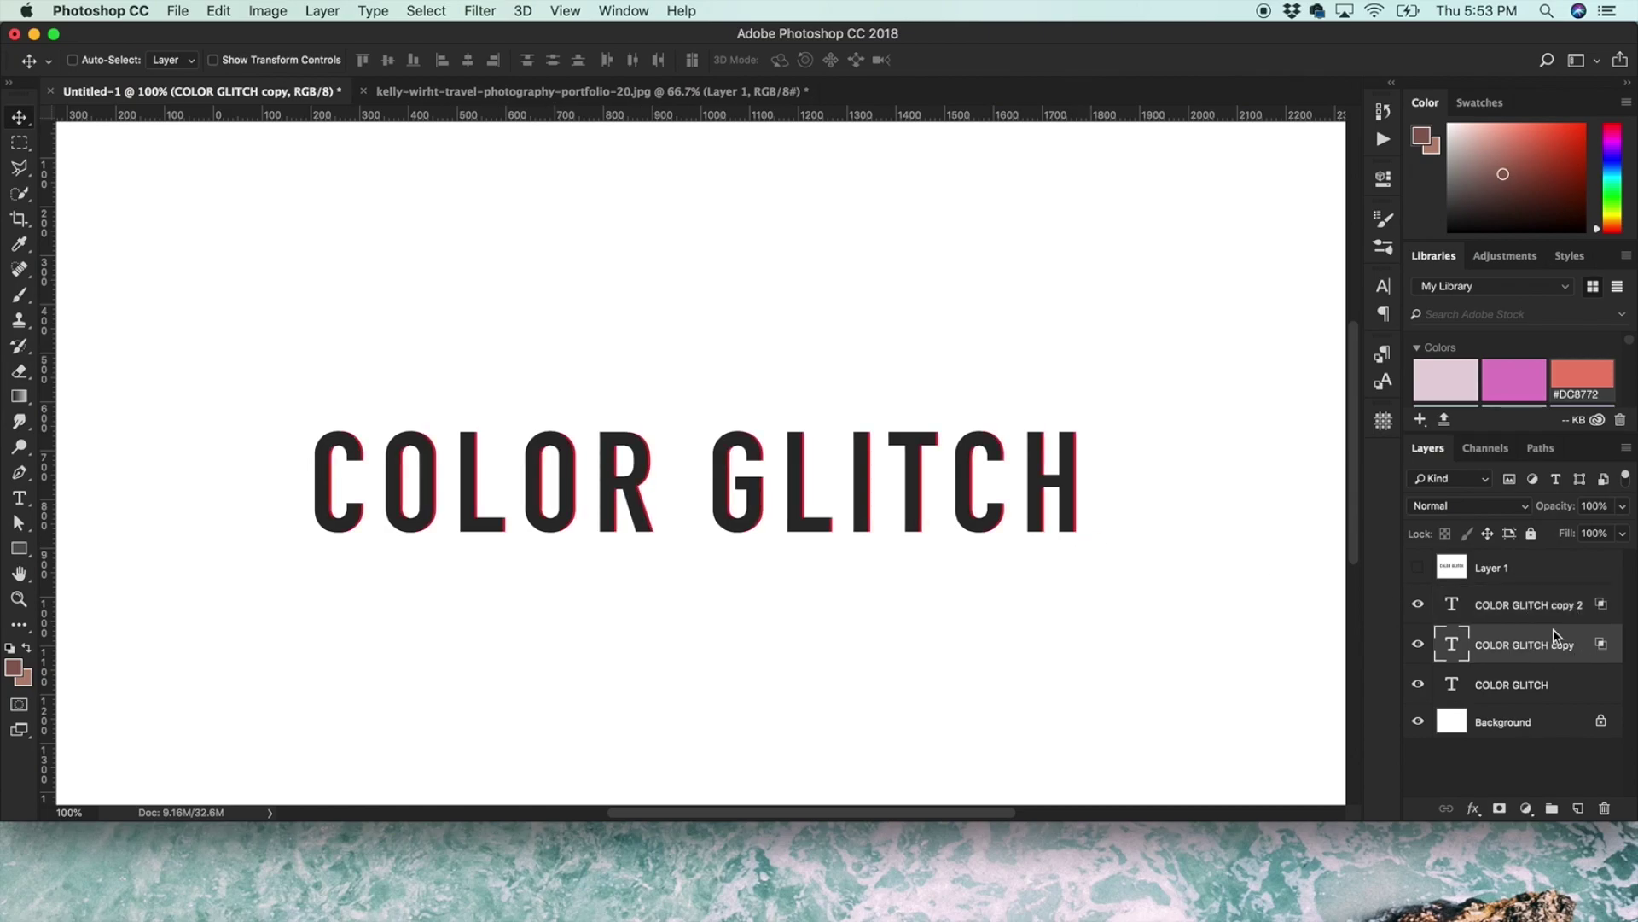
key("Left")
key("Left")
key("Left")
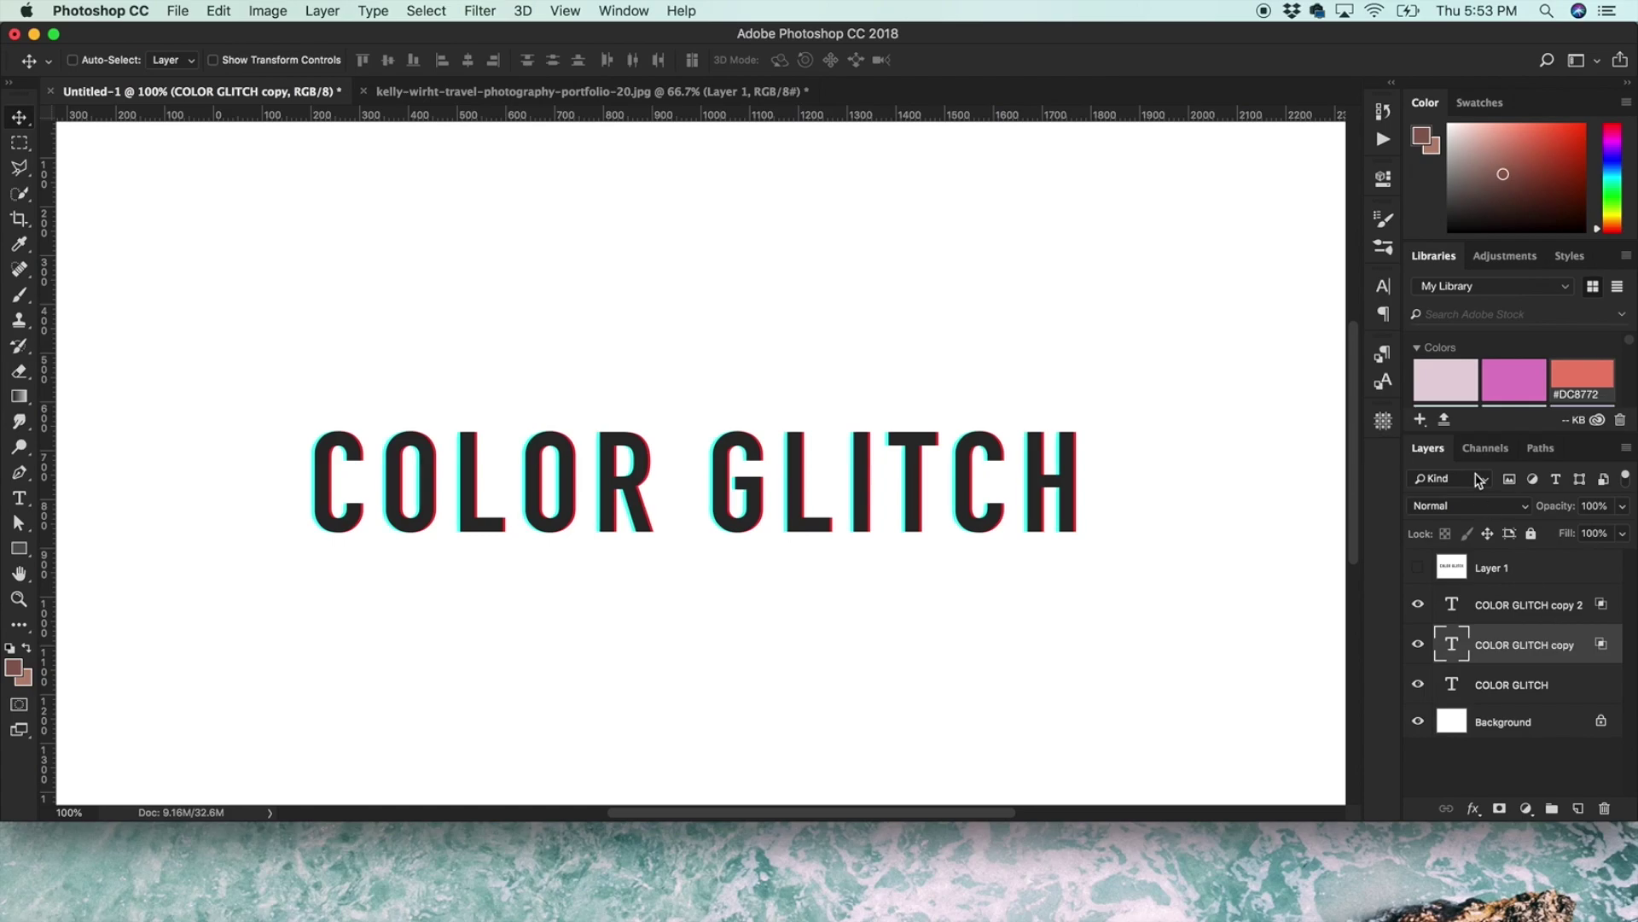
left_click(1504, 613)
key("Right")
key("Right")
key("Right")
key("Right")
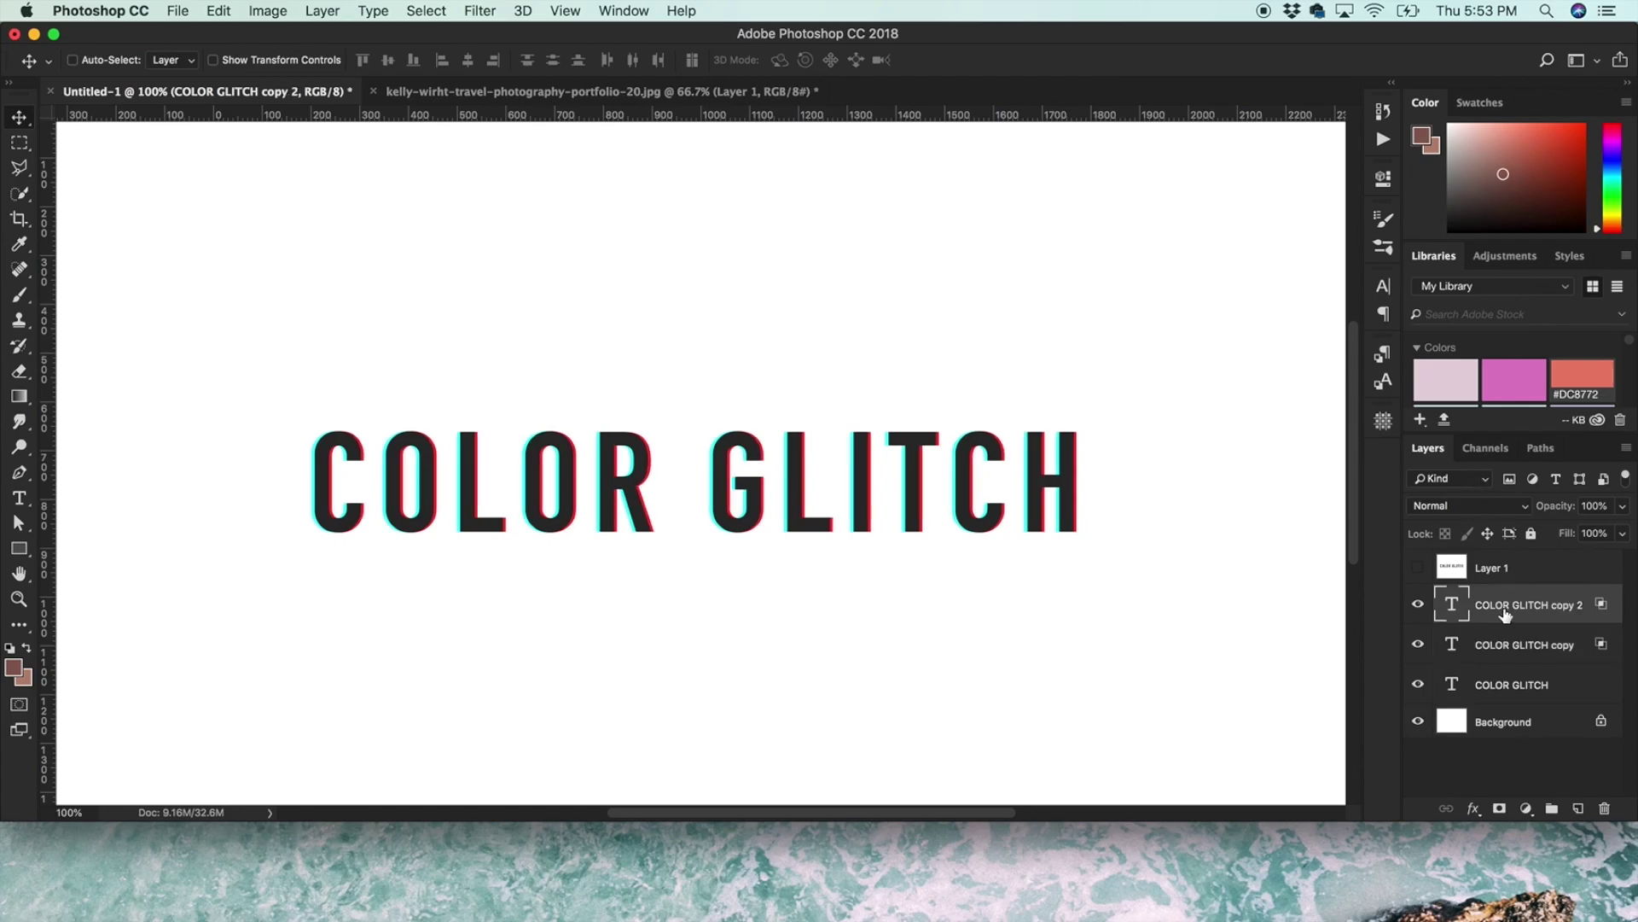
key("Down")
key("Down")
key("Down")
key("Down")
key("Down")
key("Down")
key("Down")
key("Down")
key("Right")
key("Right")
key("Right")
key("Right")
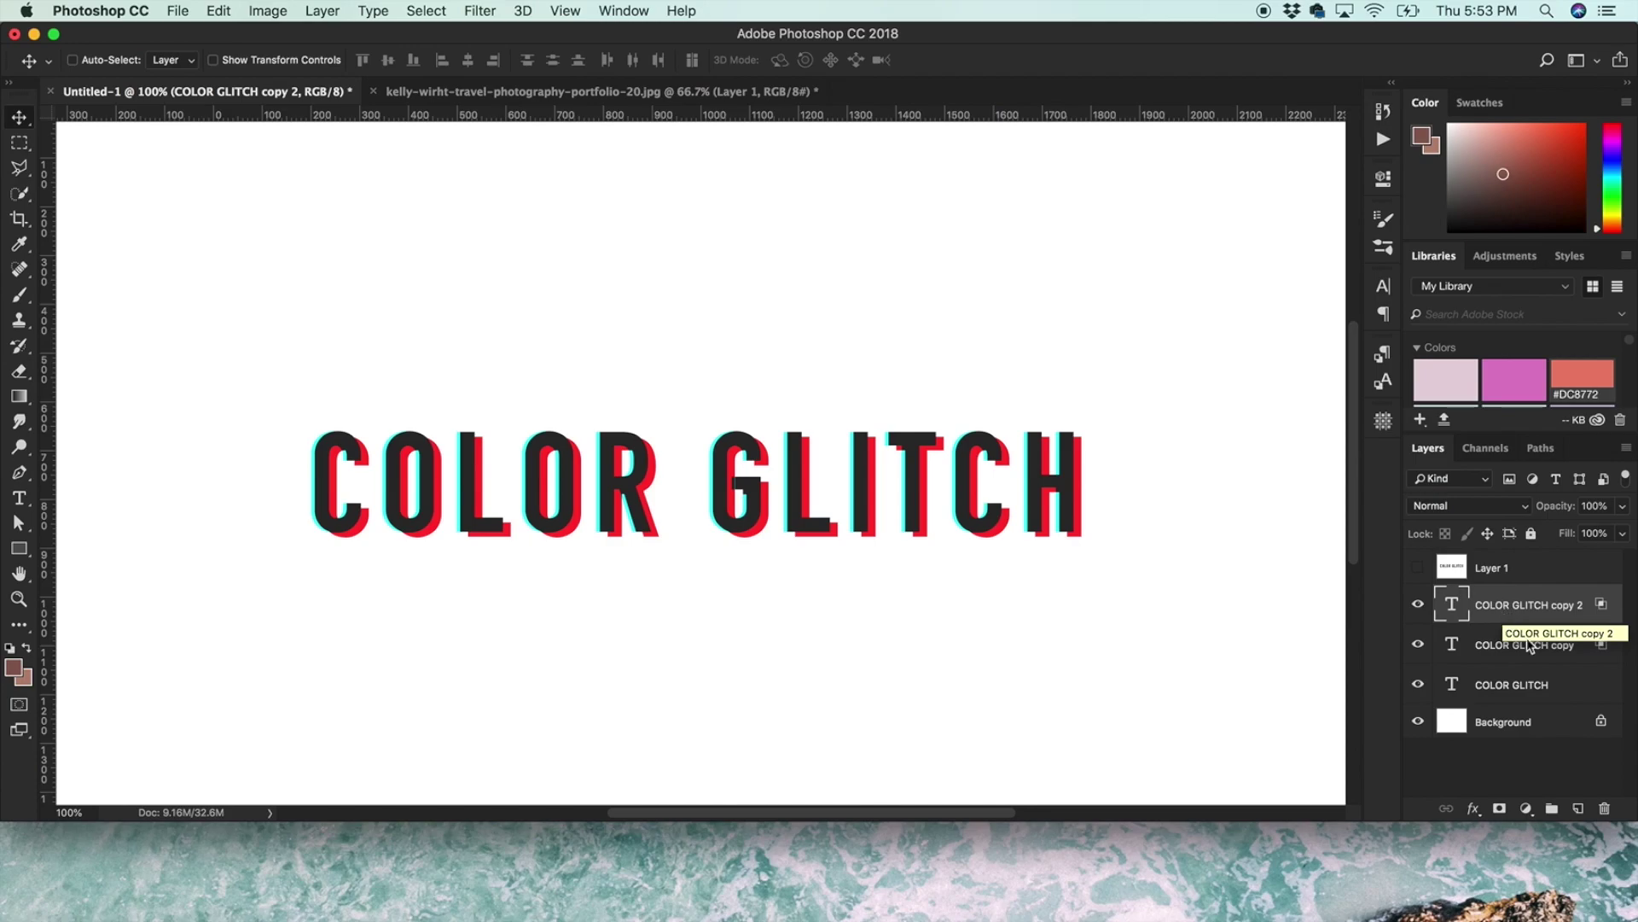
Shift the COLOR GLITCH copy further up and left, then reselect copy 2.
left_click(1525, 646)
key("Left")
key("Left")
key("Left")
key("Left")
key("Left")
key("Left")
key("Left")
key("Left")
key("Left")
key("Left")
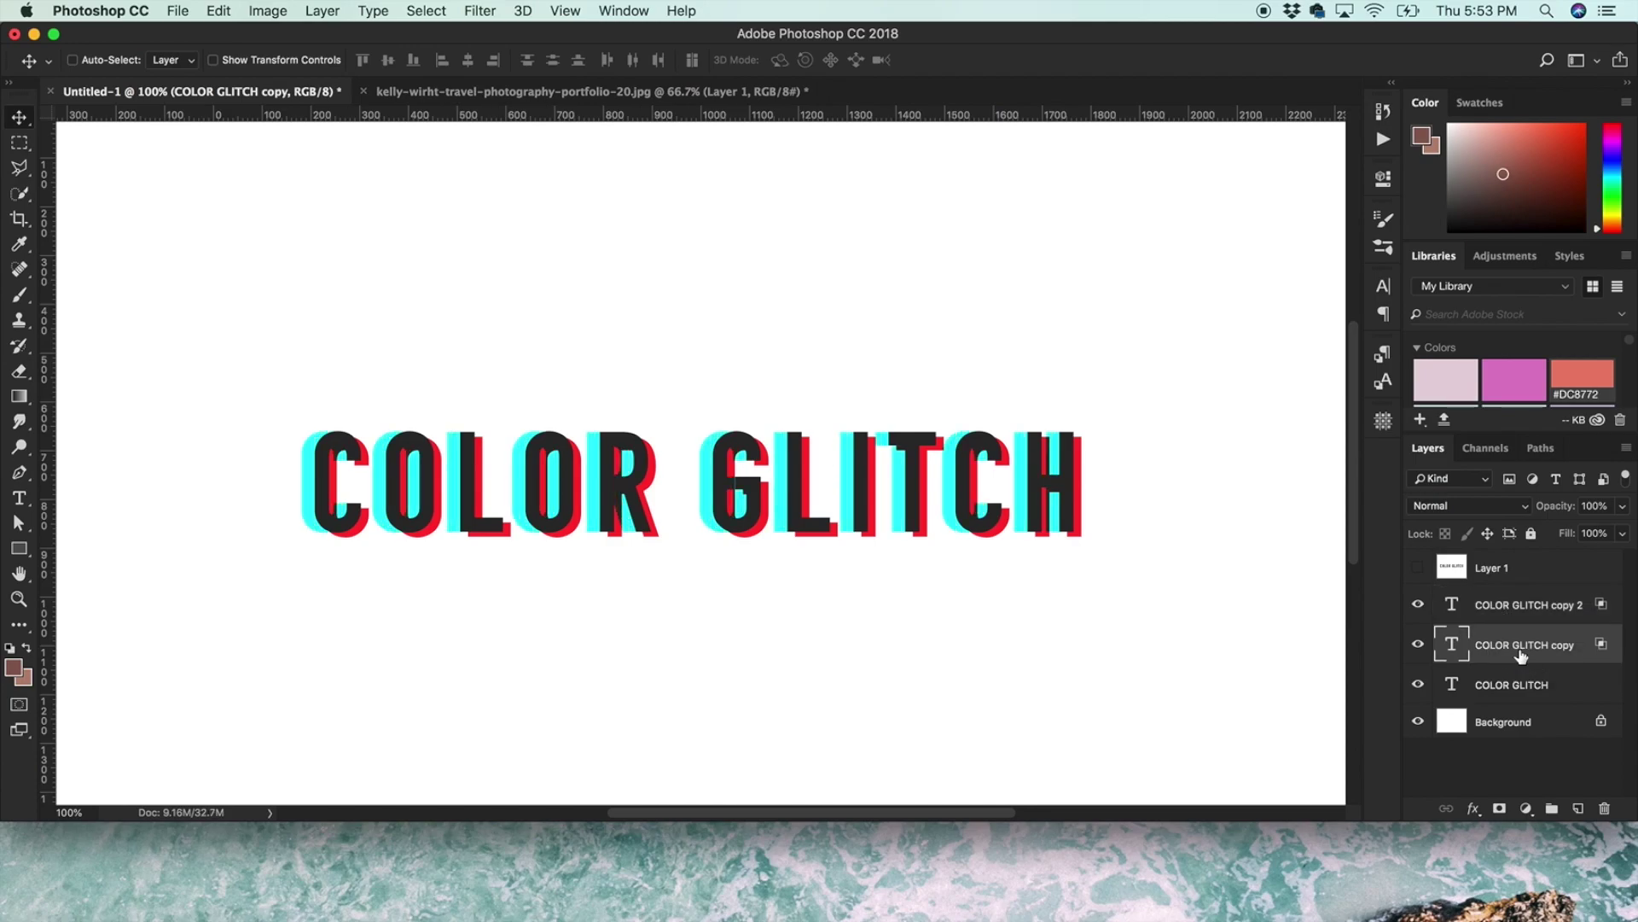
key("Up")
key("Up")
key("Up")
key("Up")
key("Up")
key("Up")
key("Up")
key("Up")
key("Up")
key("Up")
key("Up")
key("Left")
key("Left")
key("Left")
key("Left")
key("Left")
key("Left")
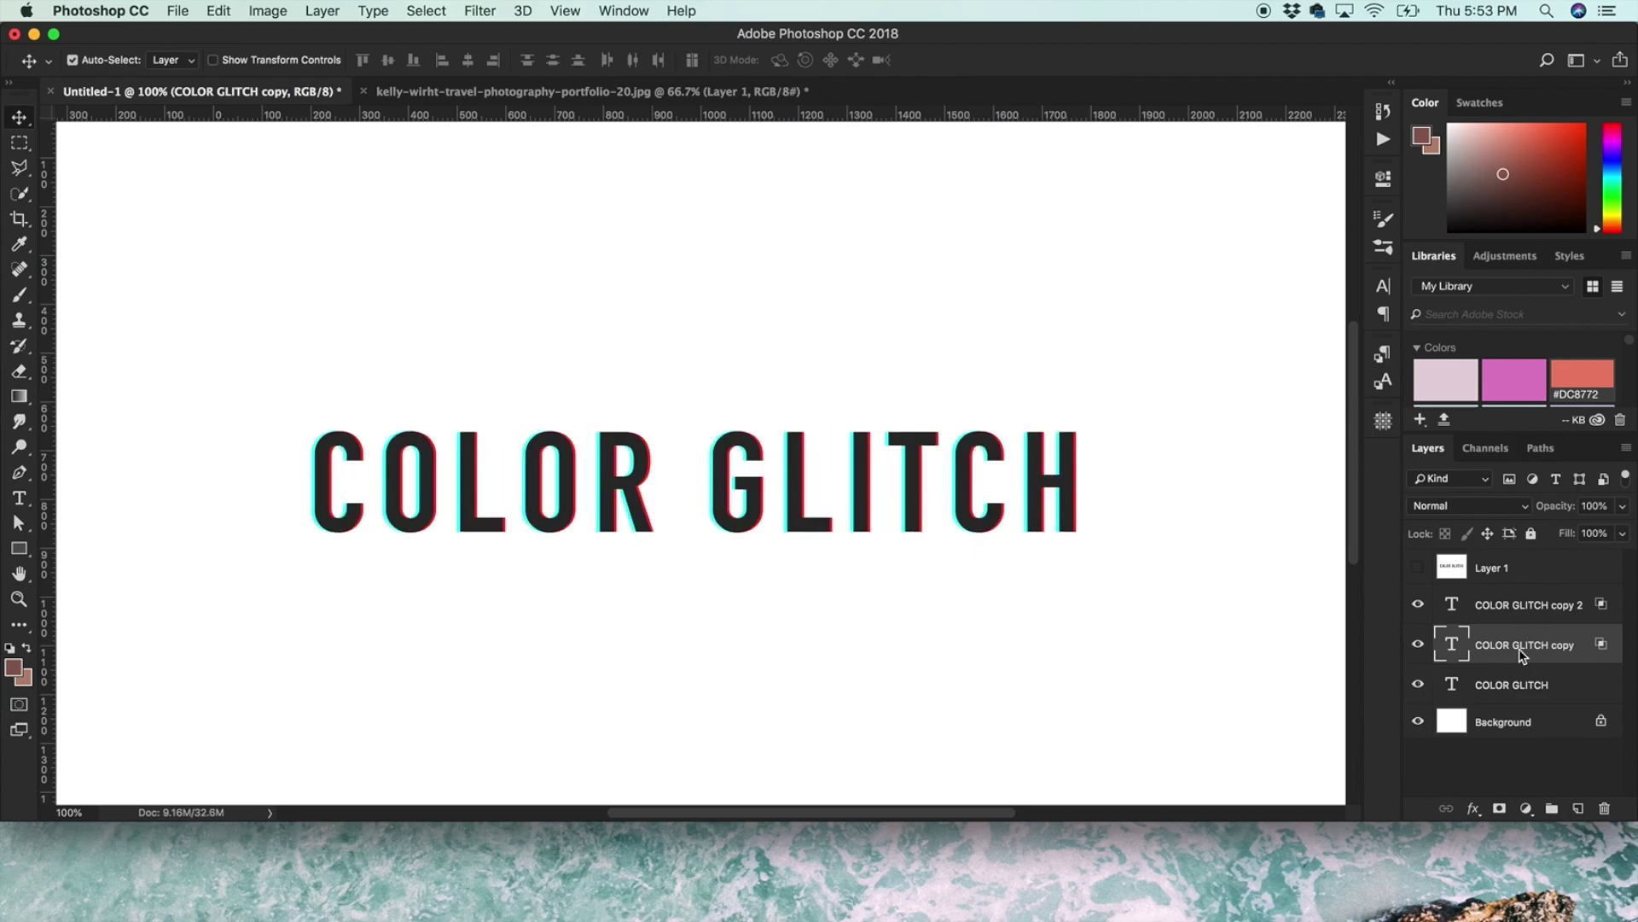
left_click(1526, 609)
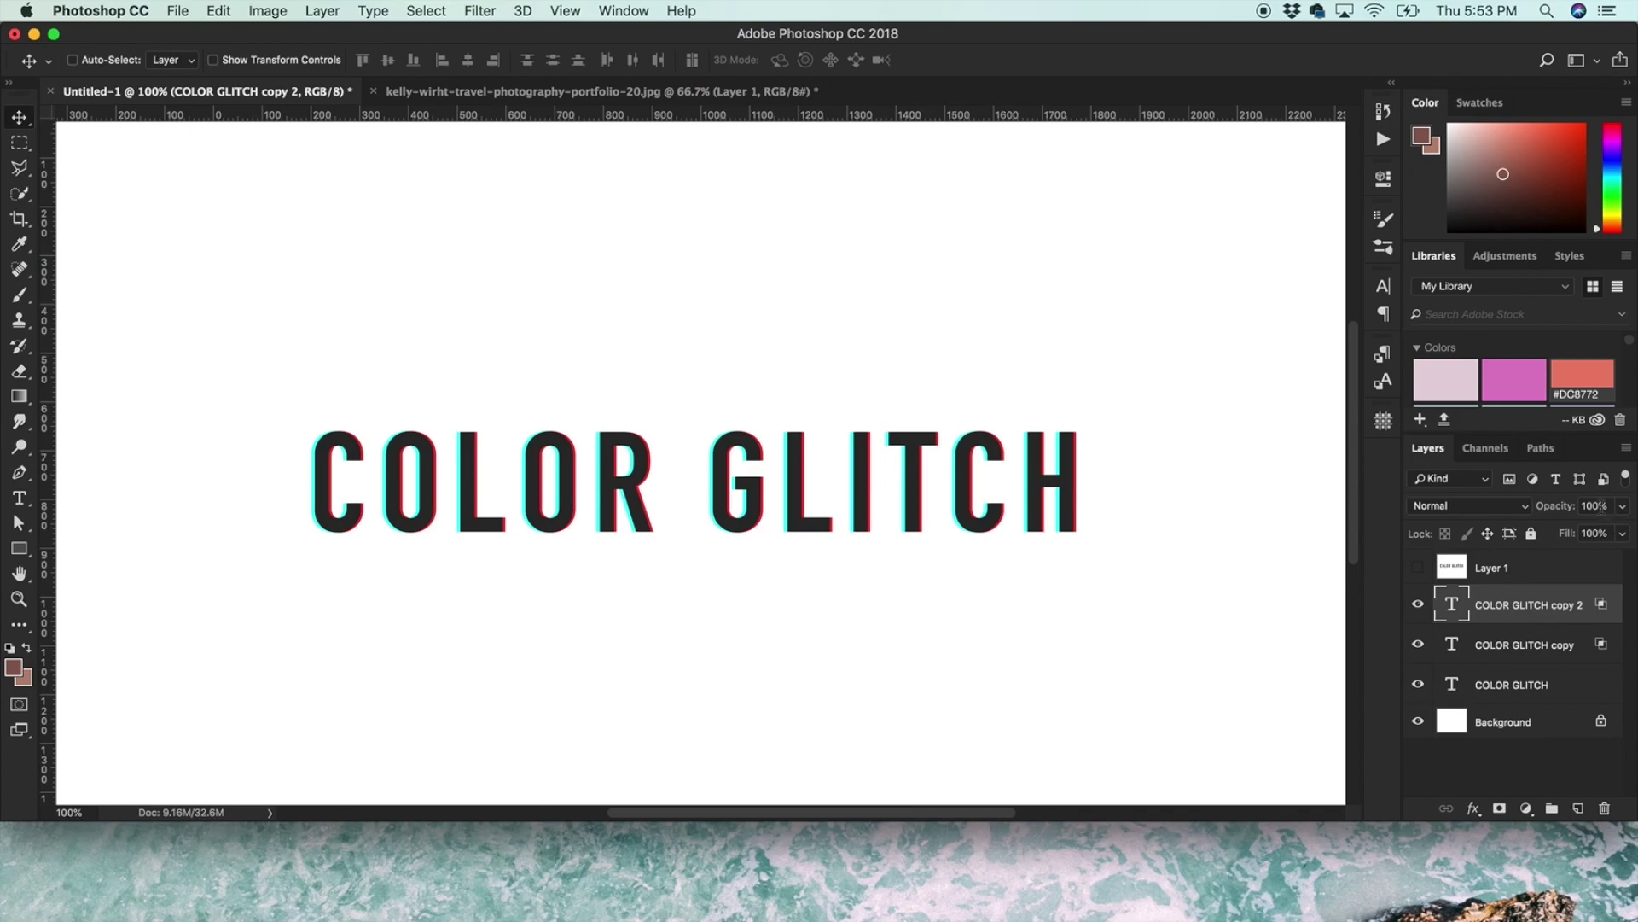
Set COLOR GLITCH copy 2 to 80% opacity and the COLOR GLITCH copy to 40%.
left_click(1596, 505)
type("80")
key("Return")
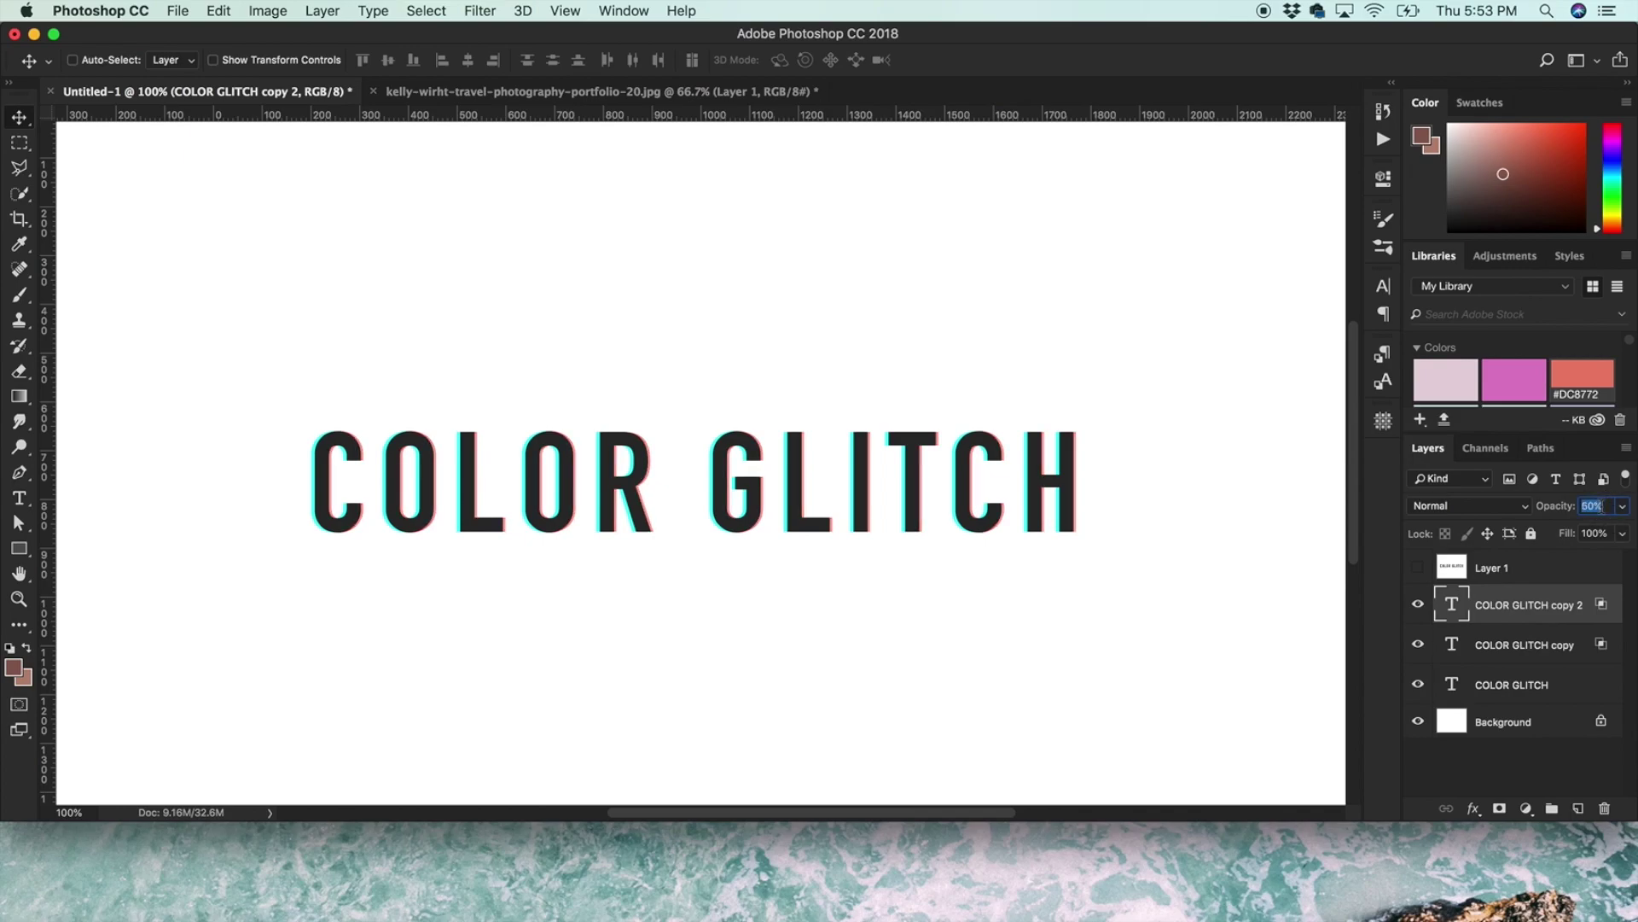
left_click(1541, 653)
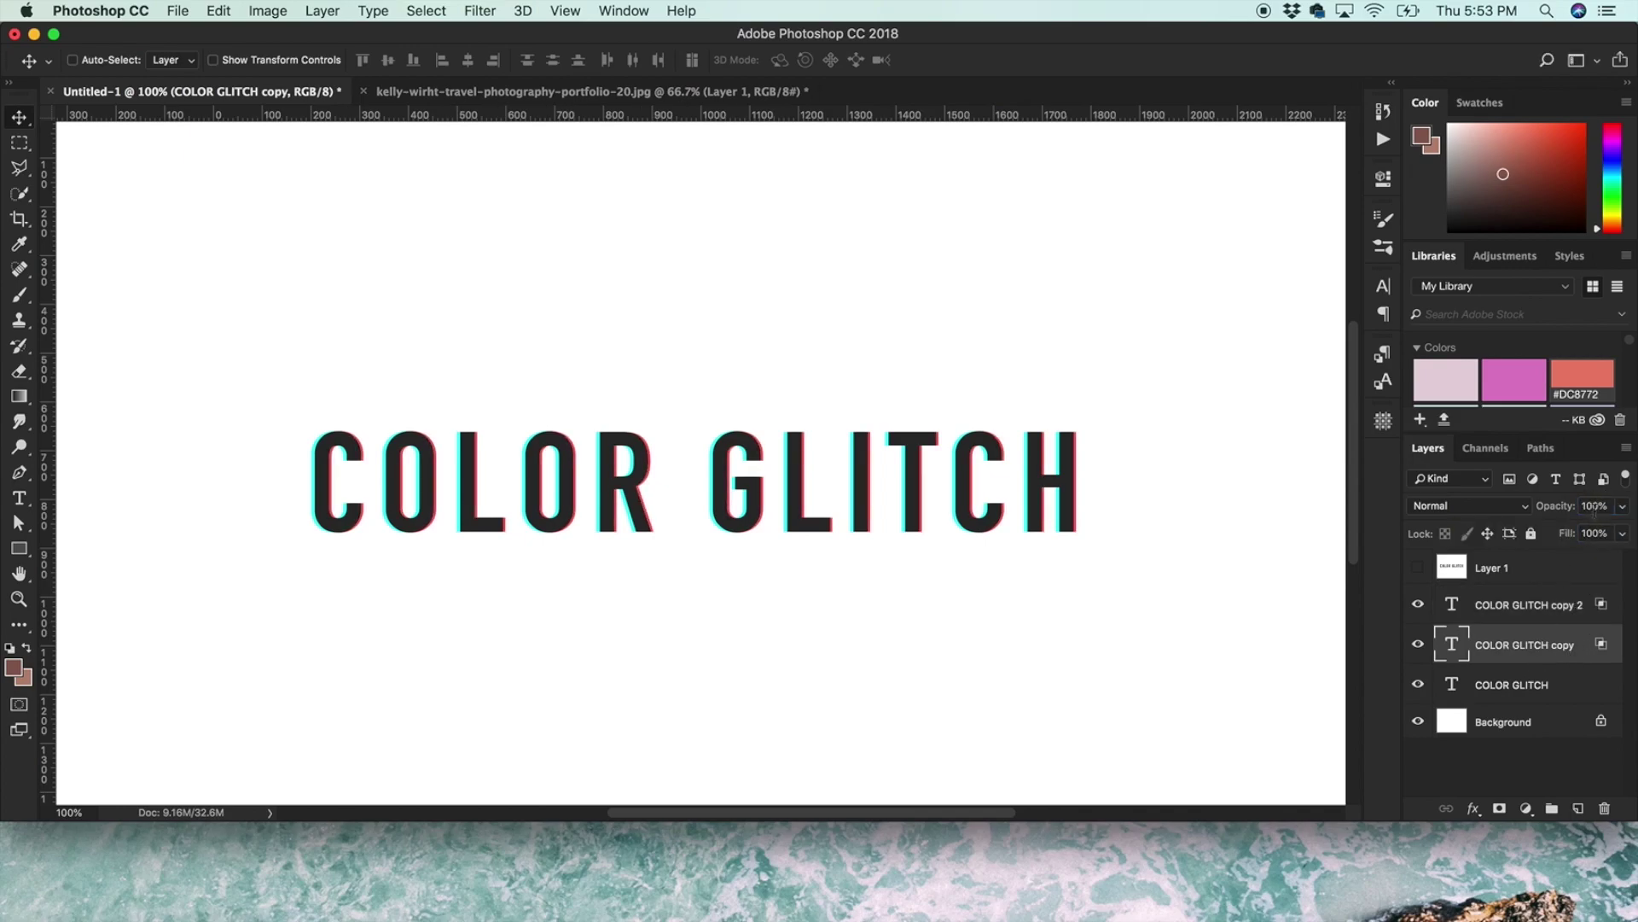
left_click(1595, 507)
type("40")
key("Return")
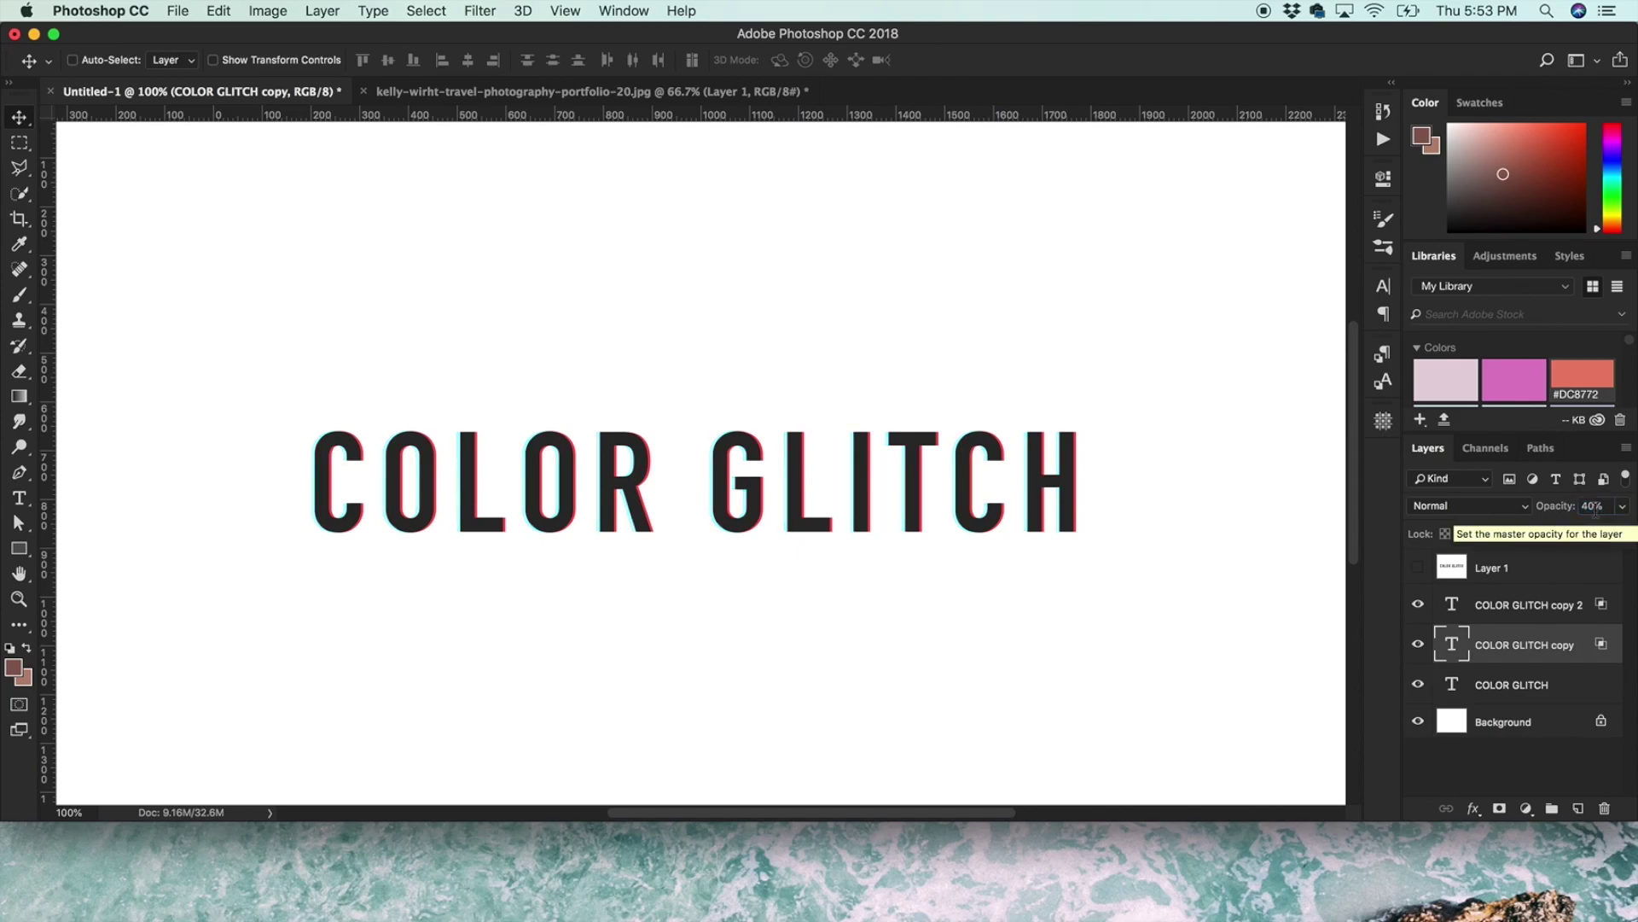
Hide the original COLOR GLITCH layer and fine-tune copy 2's position by a few pixels.
left_click(1515, 608)
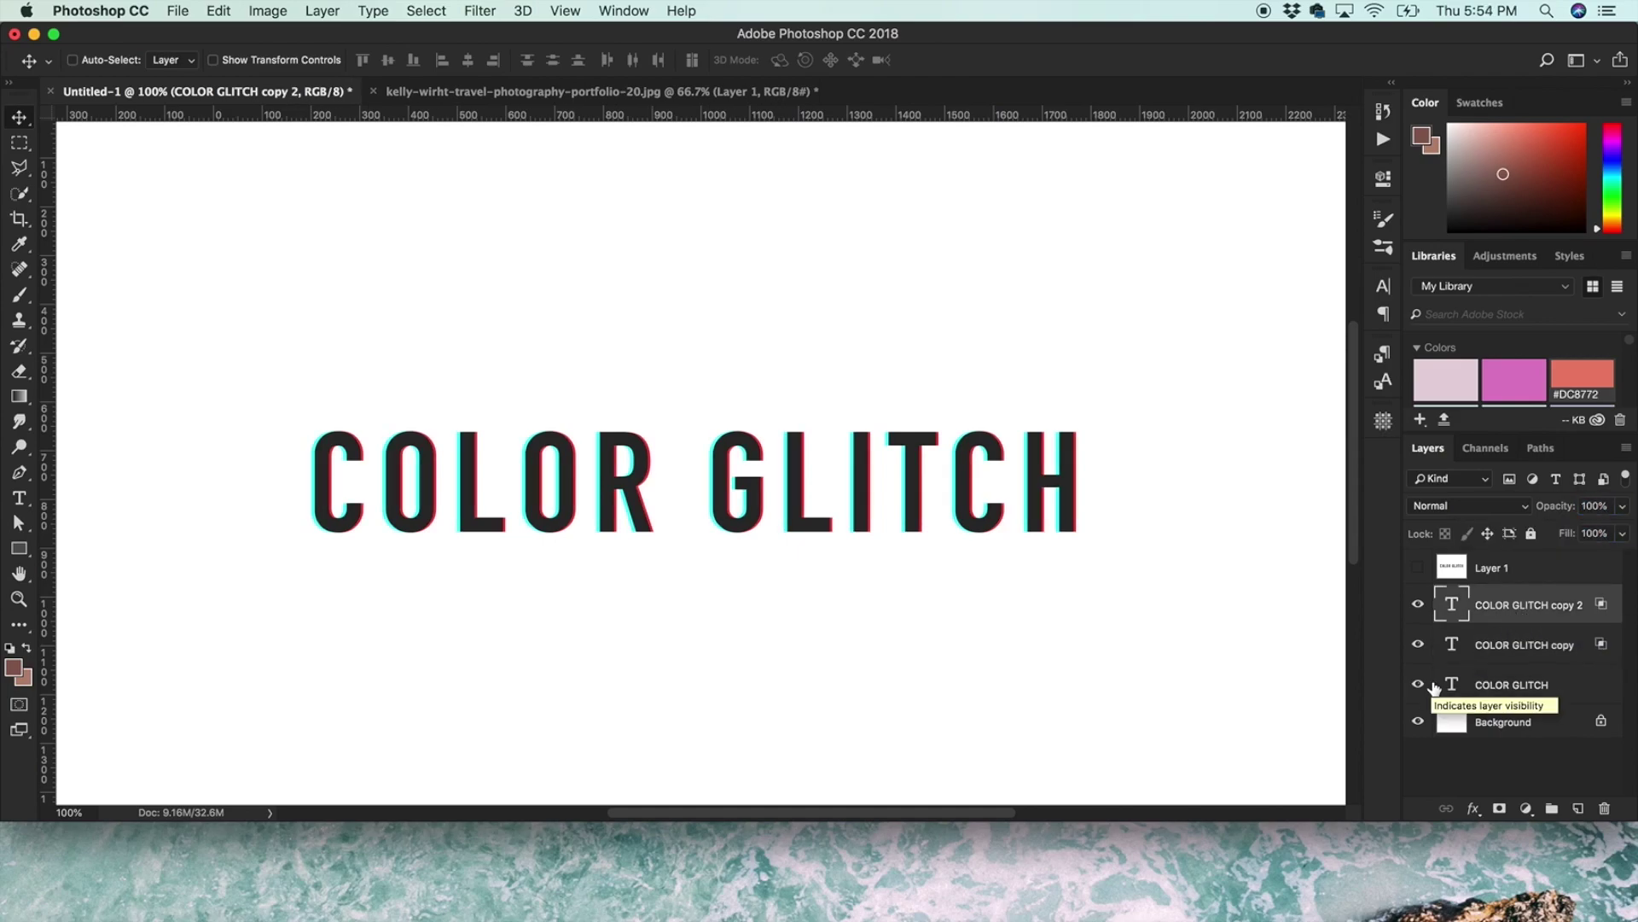
left_click(1419, 686)
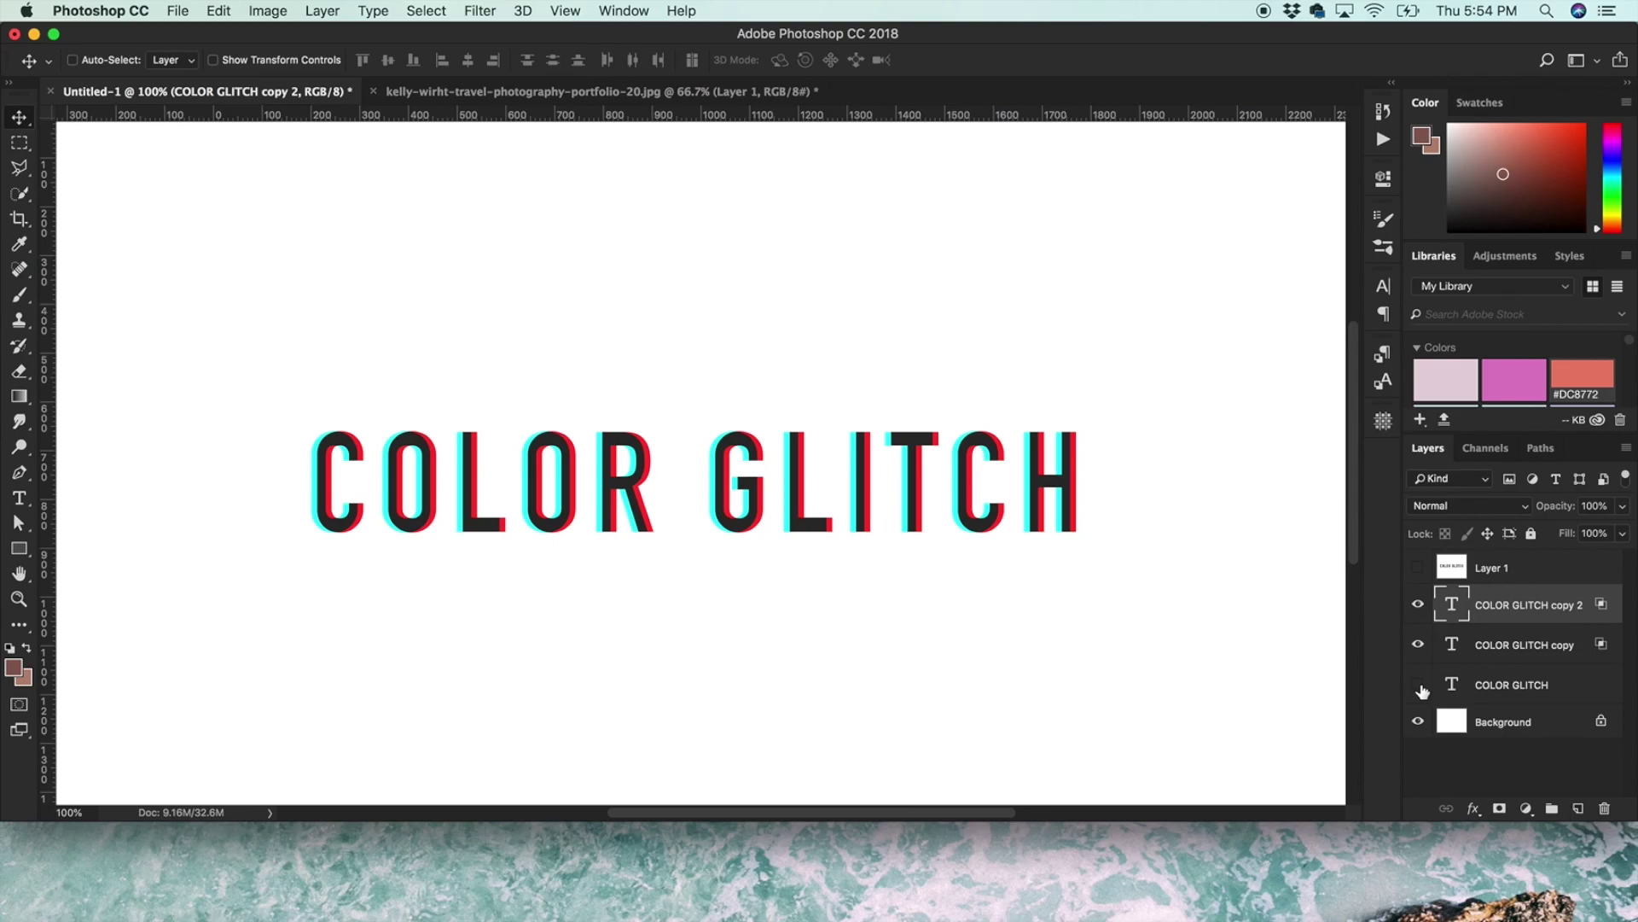
key("Left")
key("Left")
key("Right")
key("Right")
key("Right")
key("Right")
key("Down")
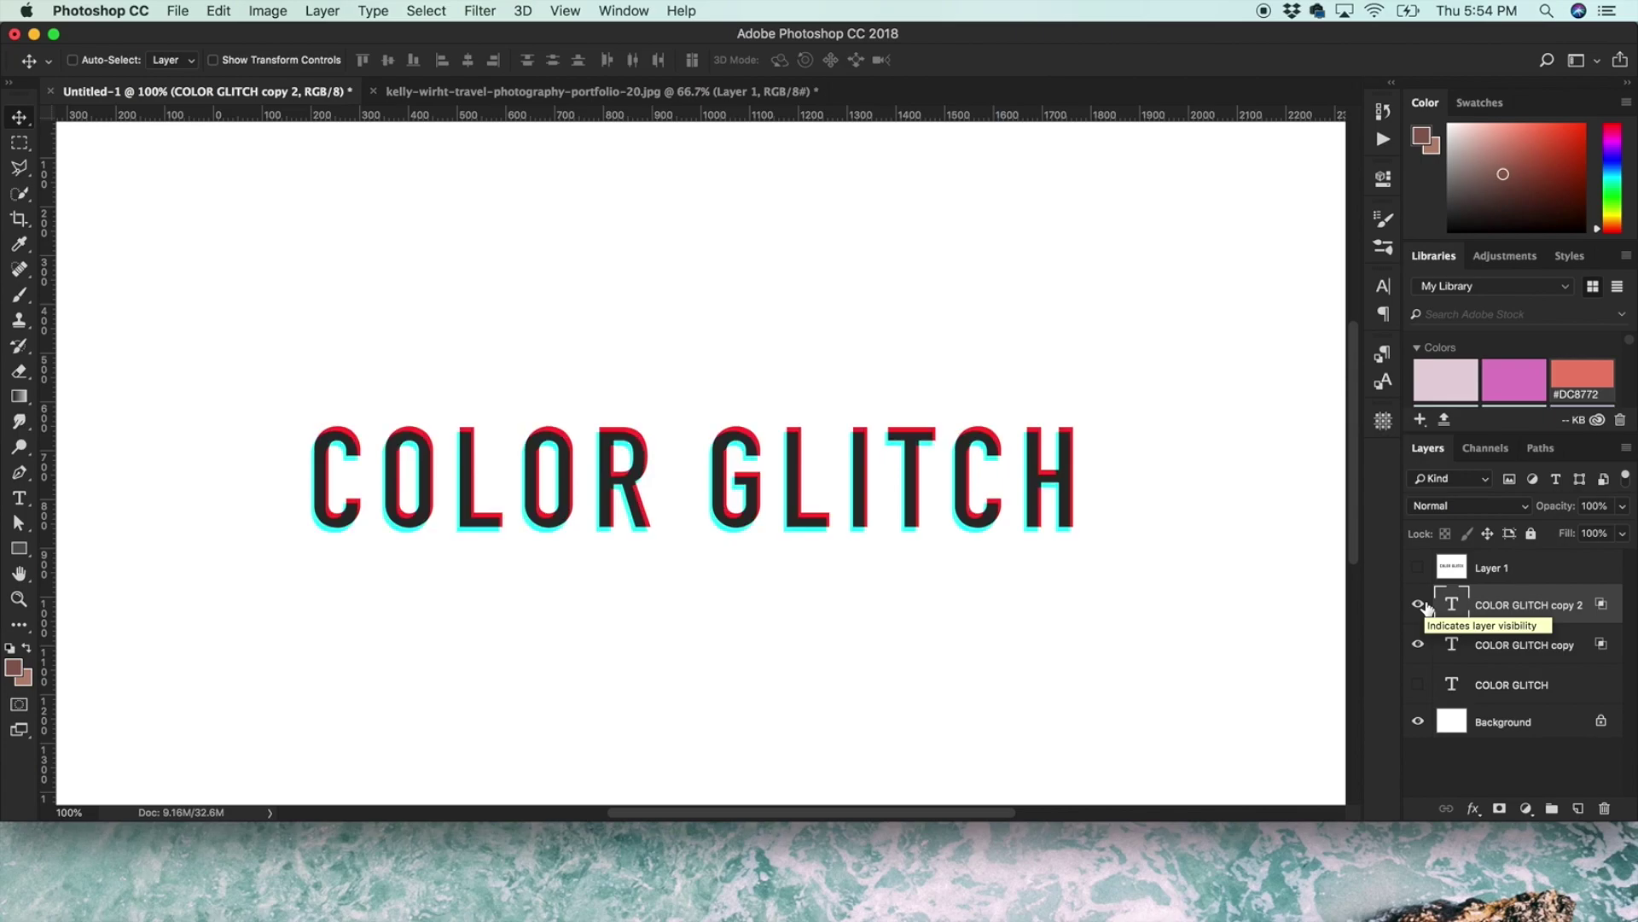
key("Left")
key("Left")
key("Left")
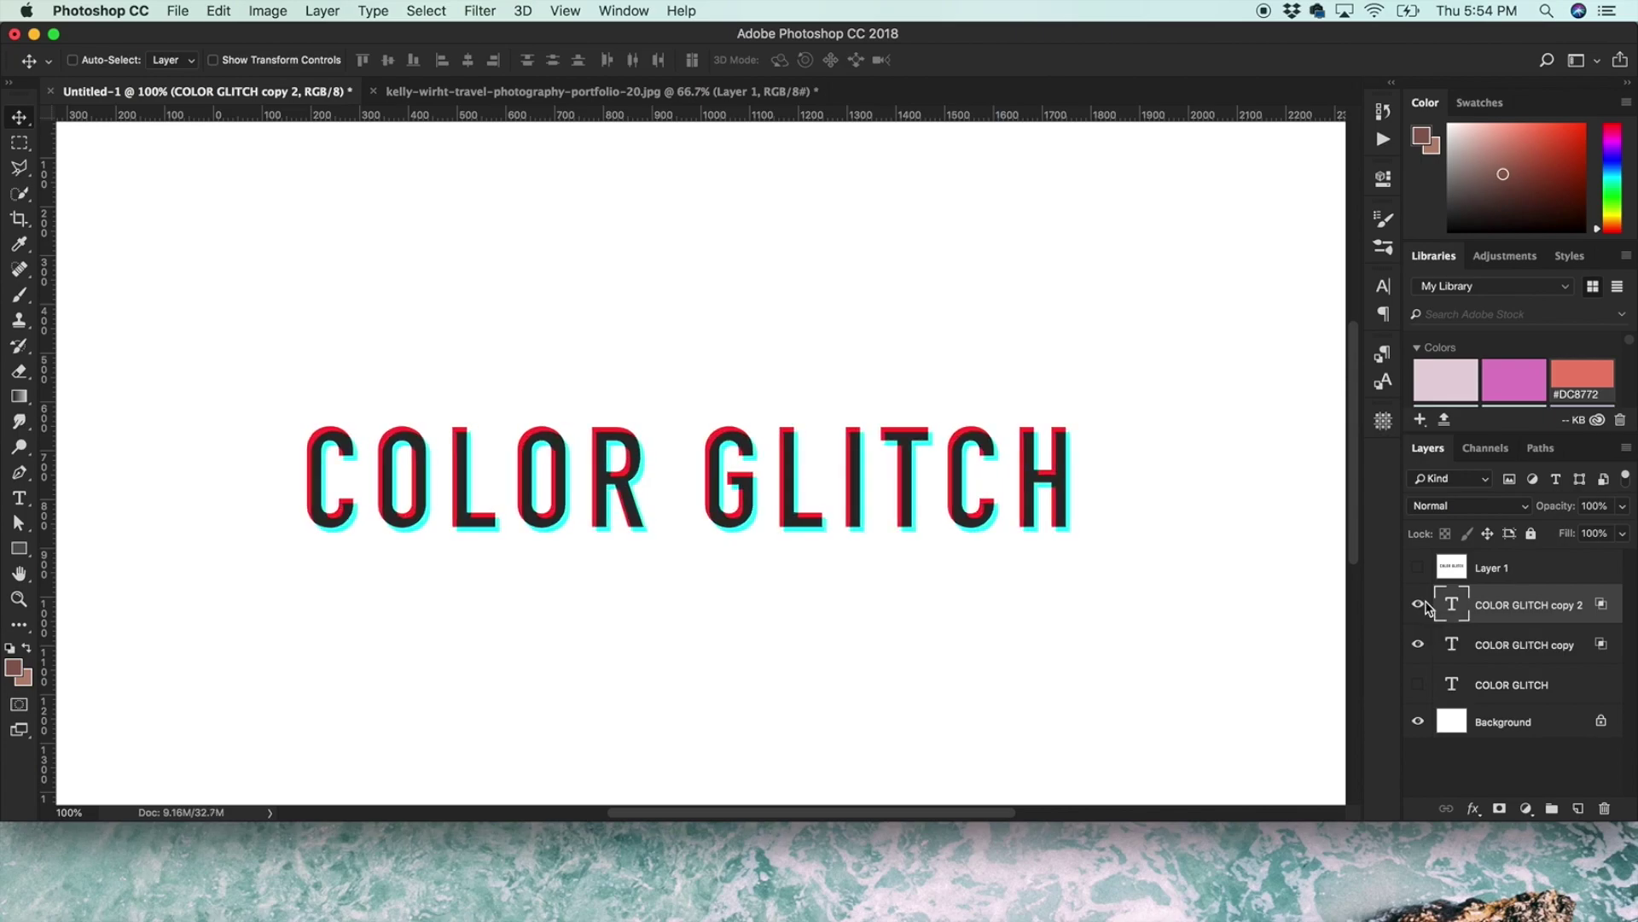
key("Down")
key("Down")
key("Right")
key("Right")
key("Right")
key("Right")
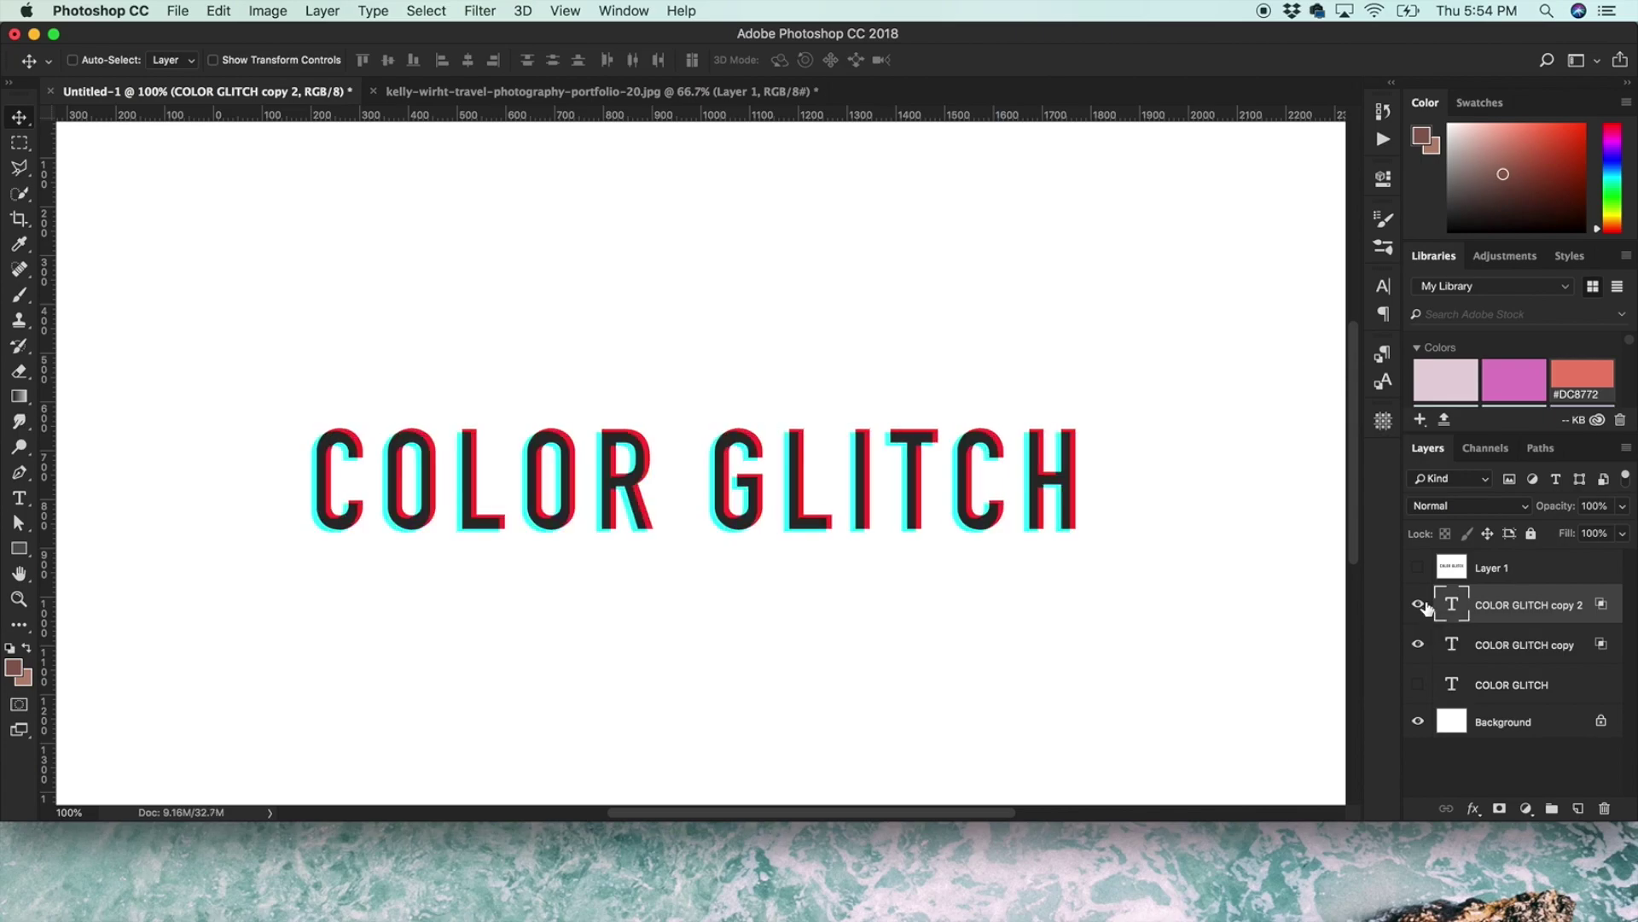
key("Left")
key("Left")
key("Left")
key("Up")
key("Up")
key("Left")
key("Left")
key("Left")
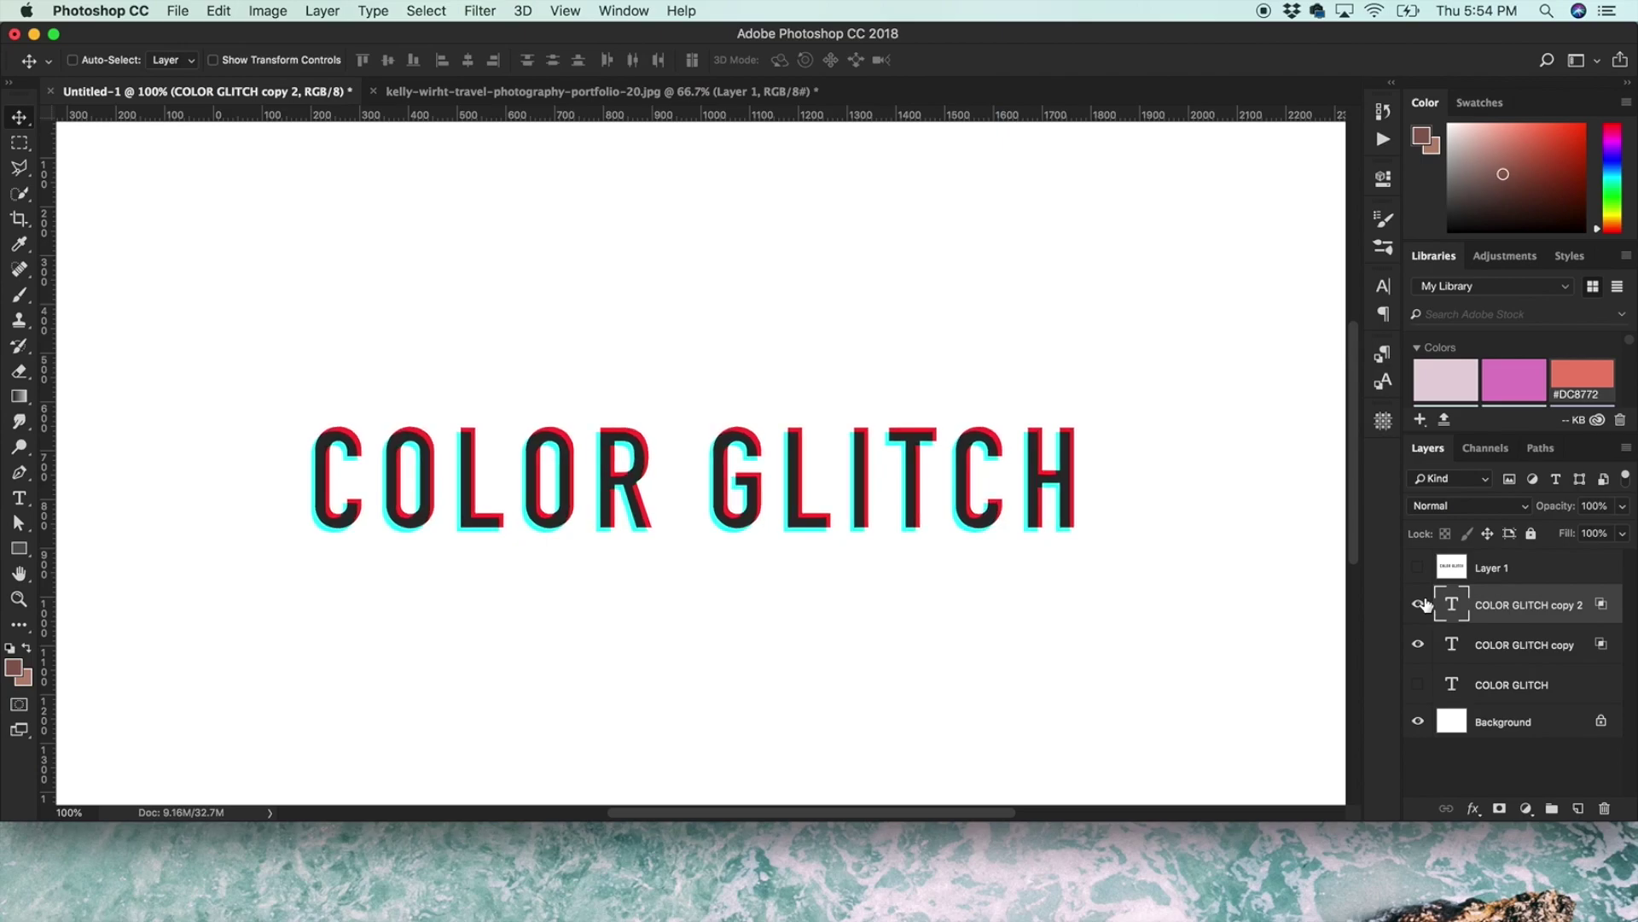
Switch to the tavern photo and duplicate it as Layer 1.
left_click(523, 92)
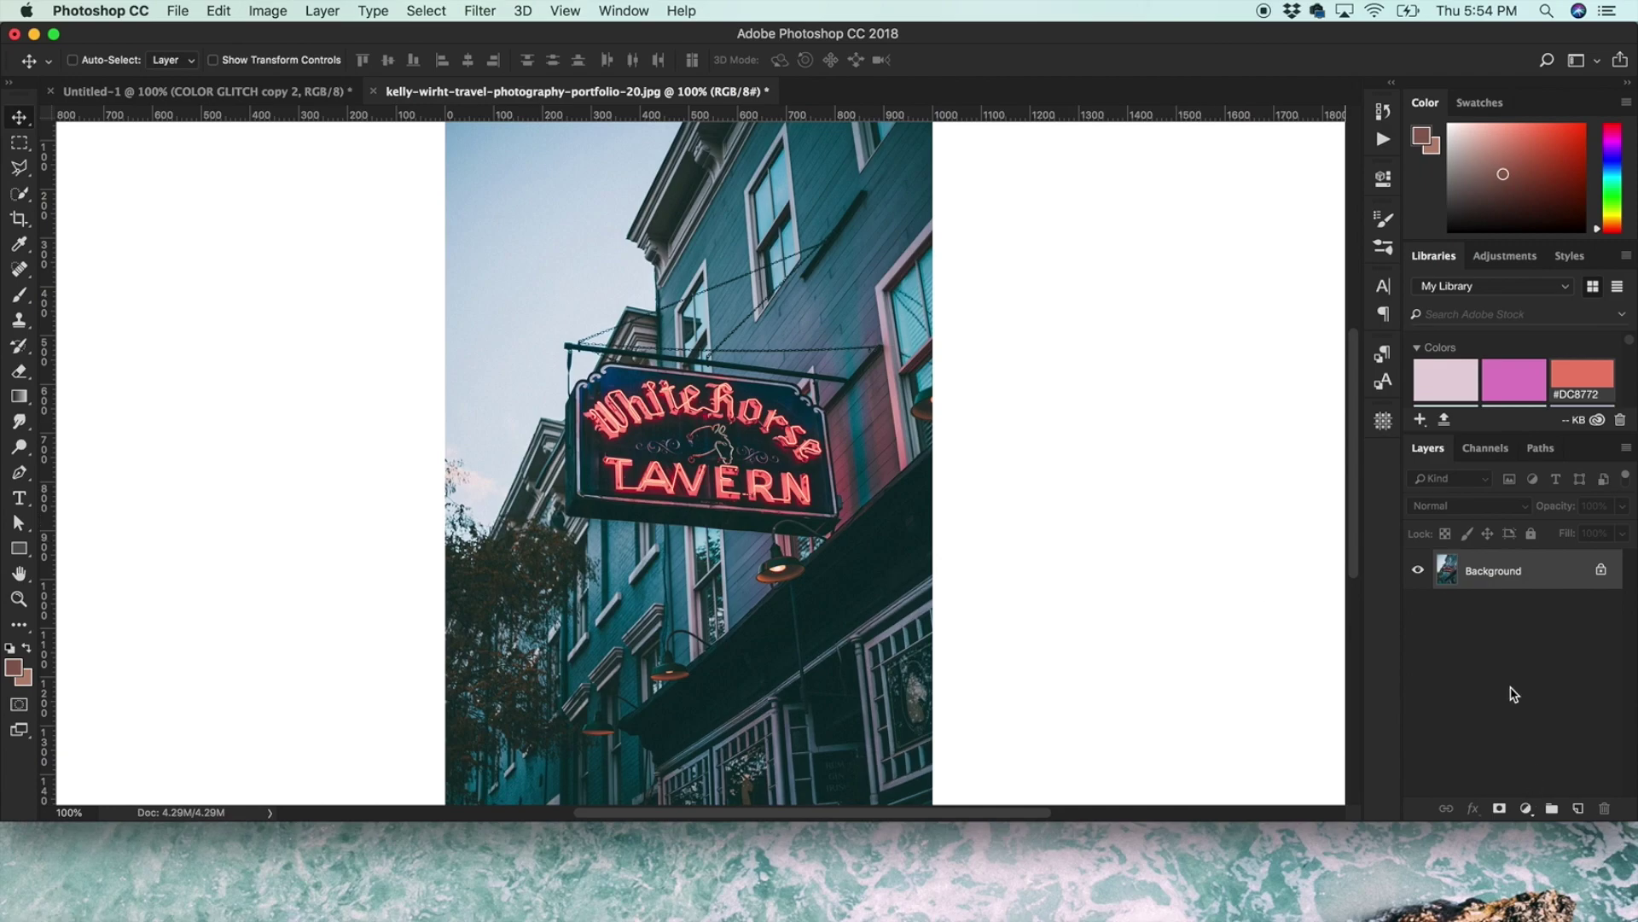
key("super")
key("super+j")
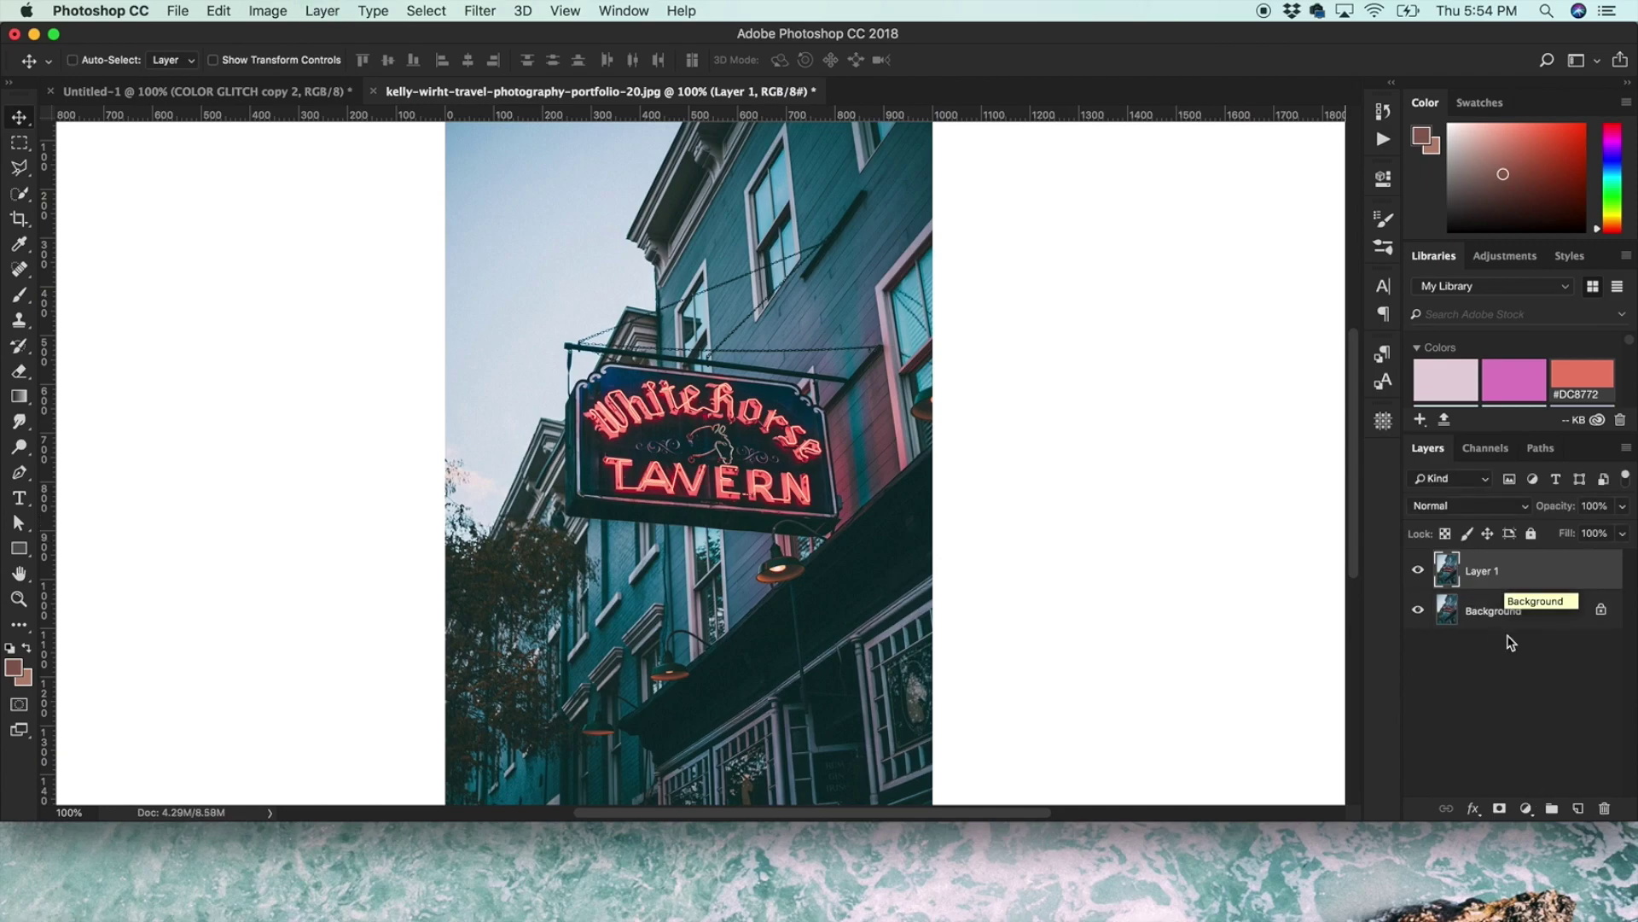
Restrict Layer 1's blending to the R channel, with G and B unchecked.
left_click(1474, 808)
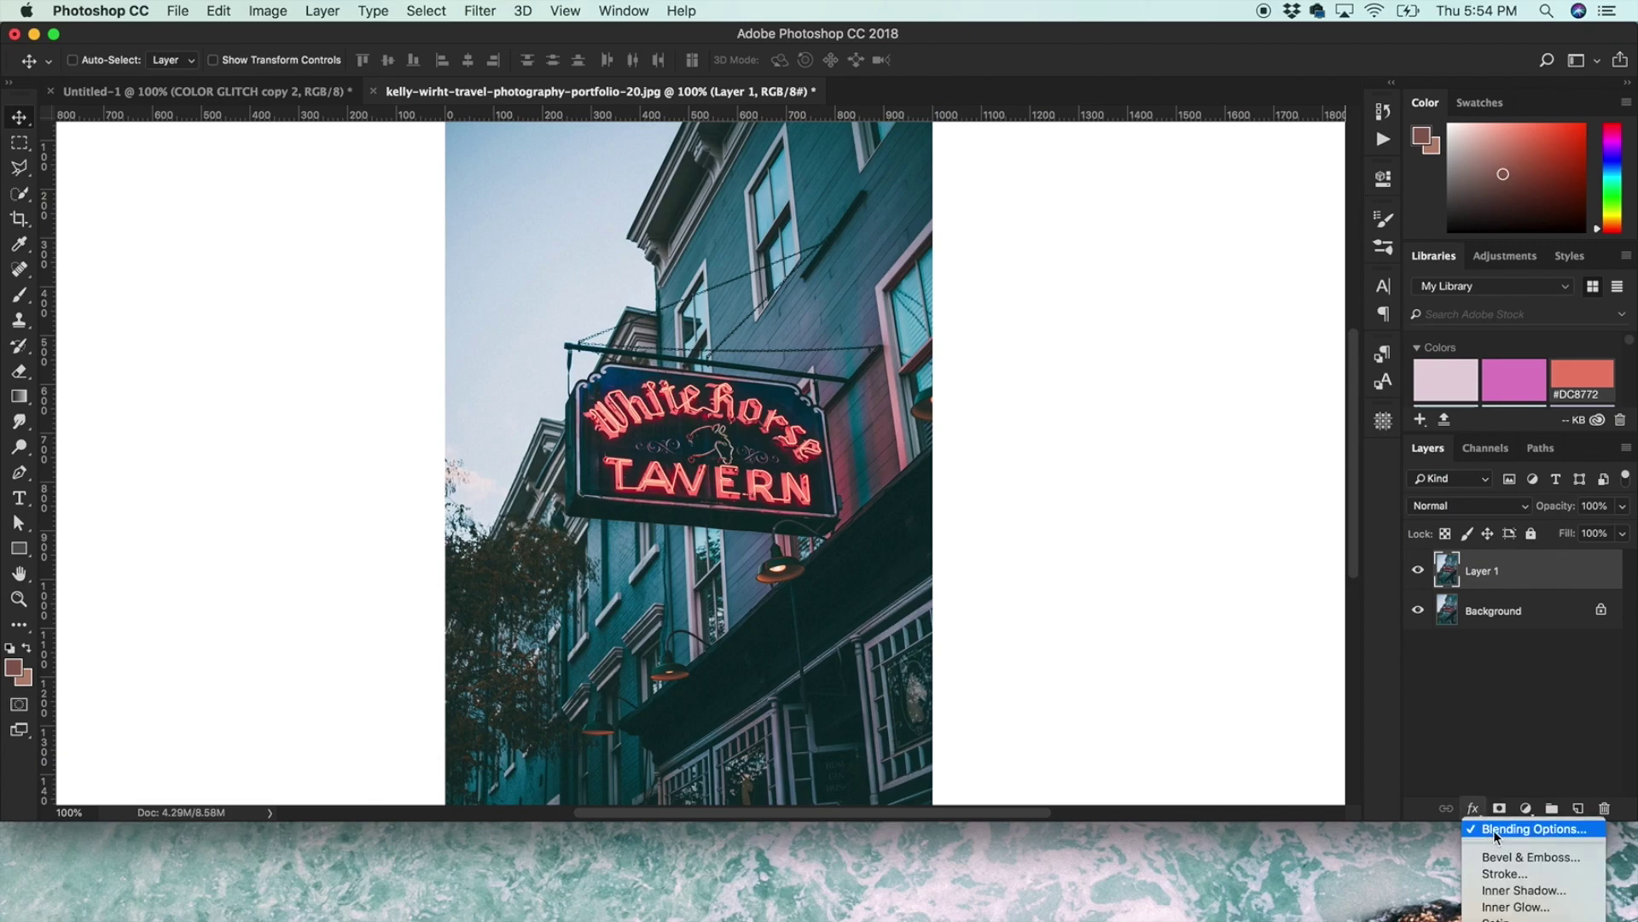
left_click(1496, 836)
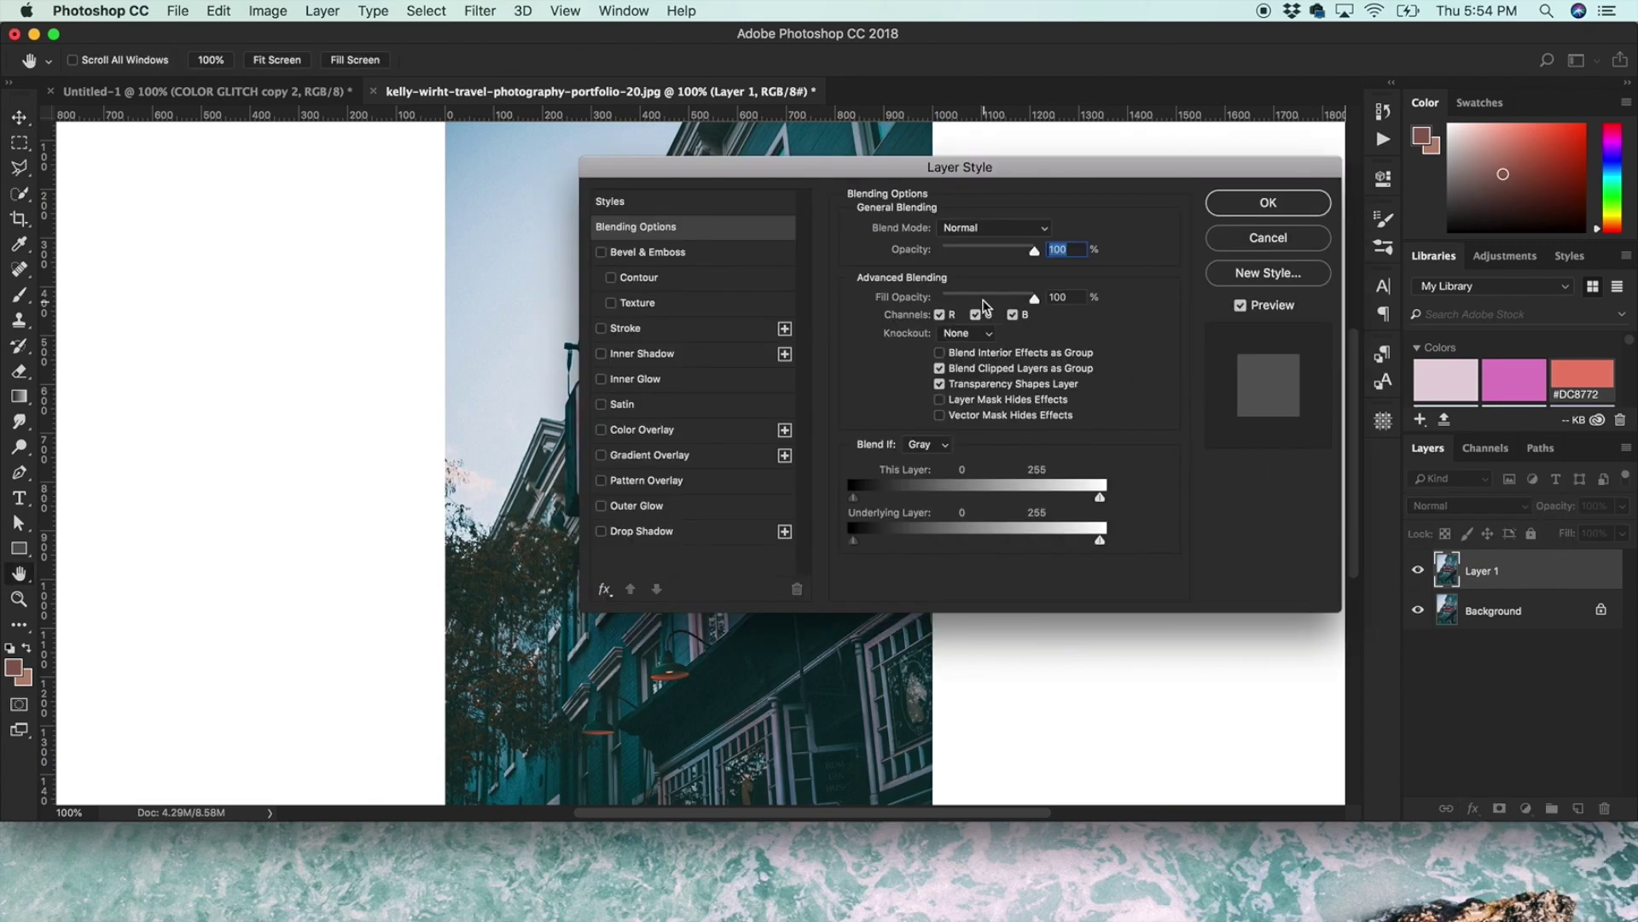
left_click(975, 315)
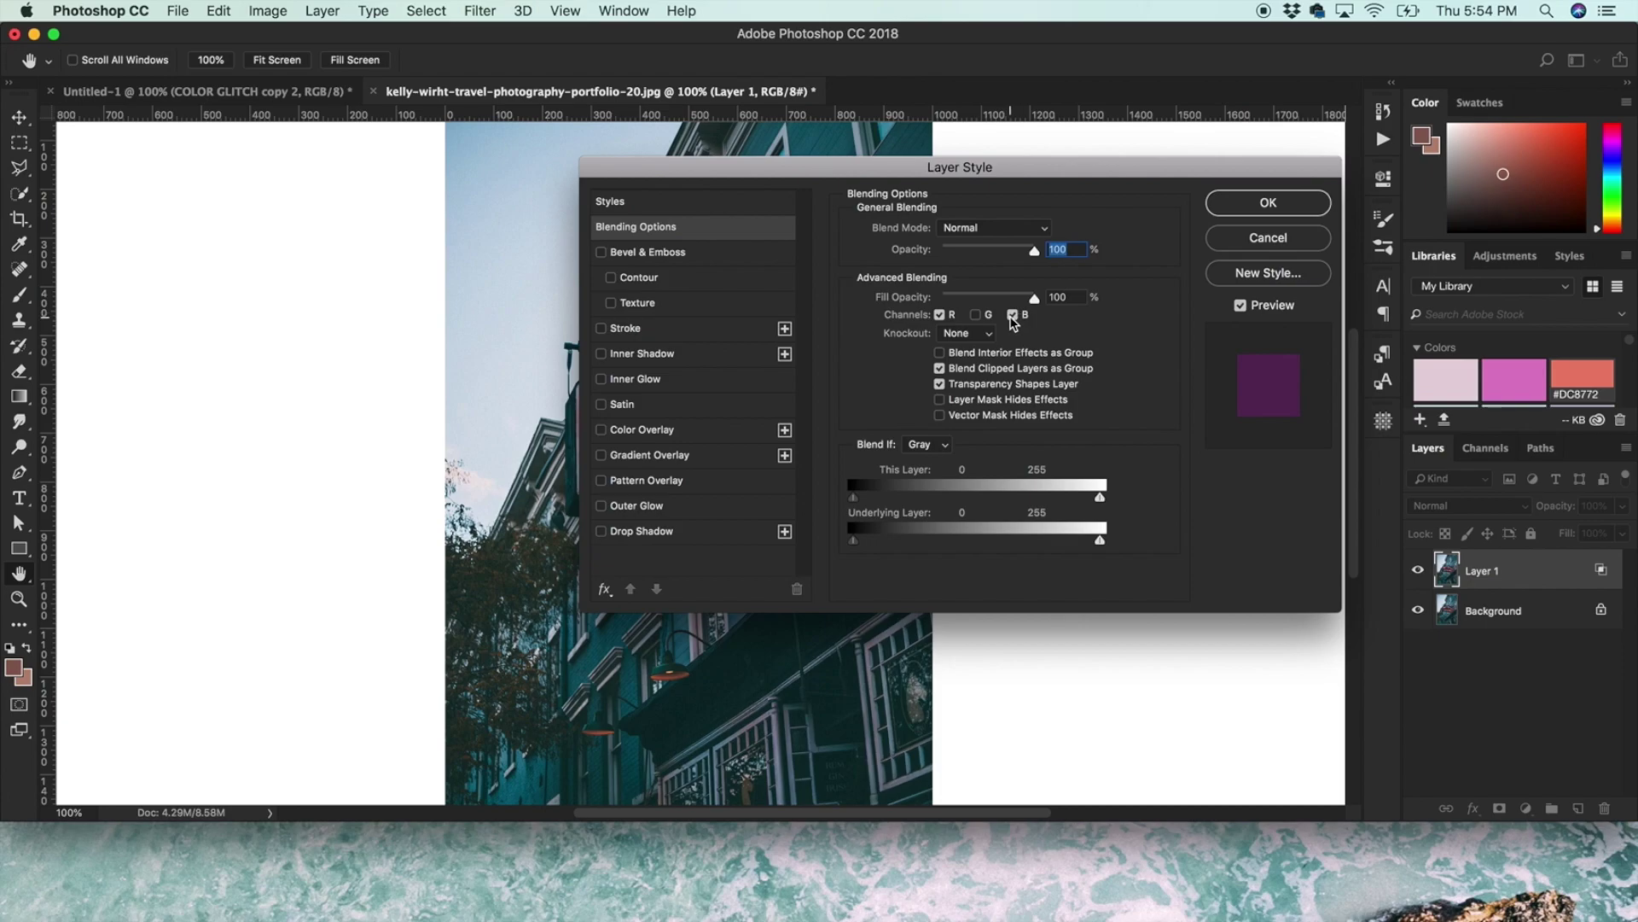
left_click(1013, 316)
left_click(1239, 204)
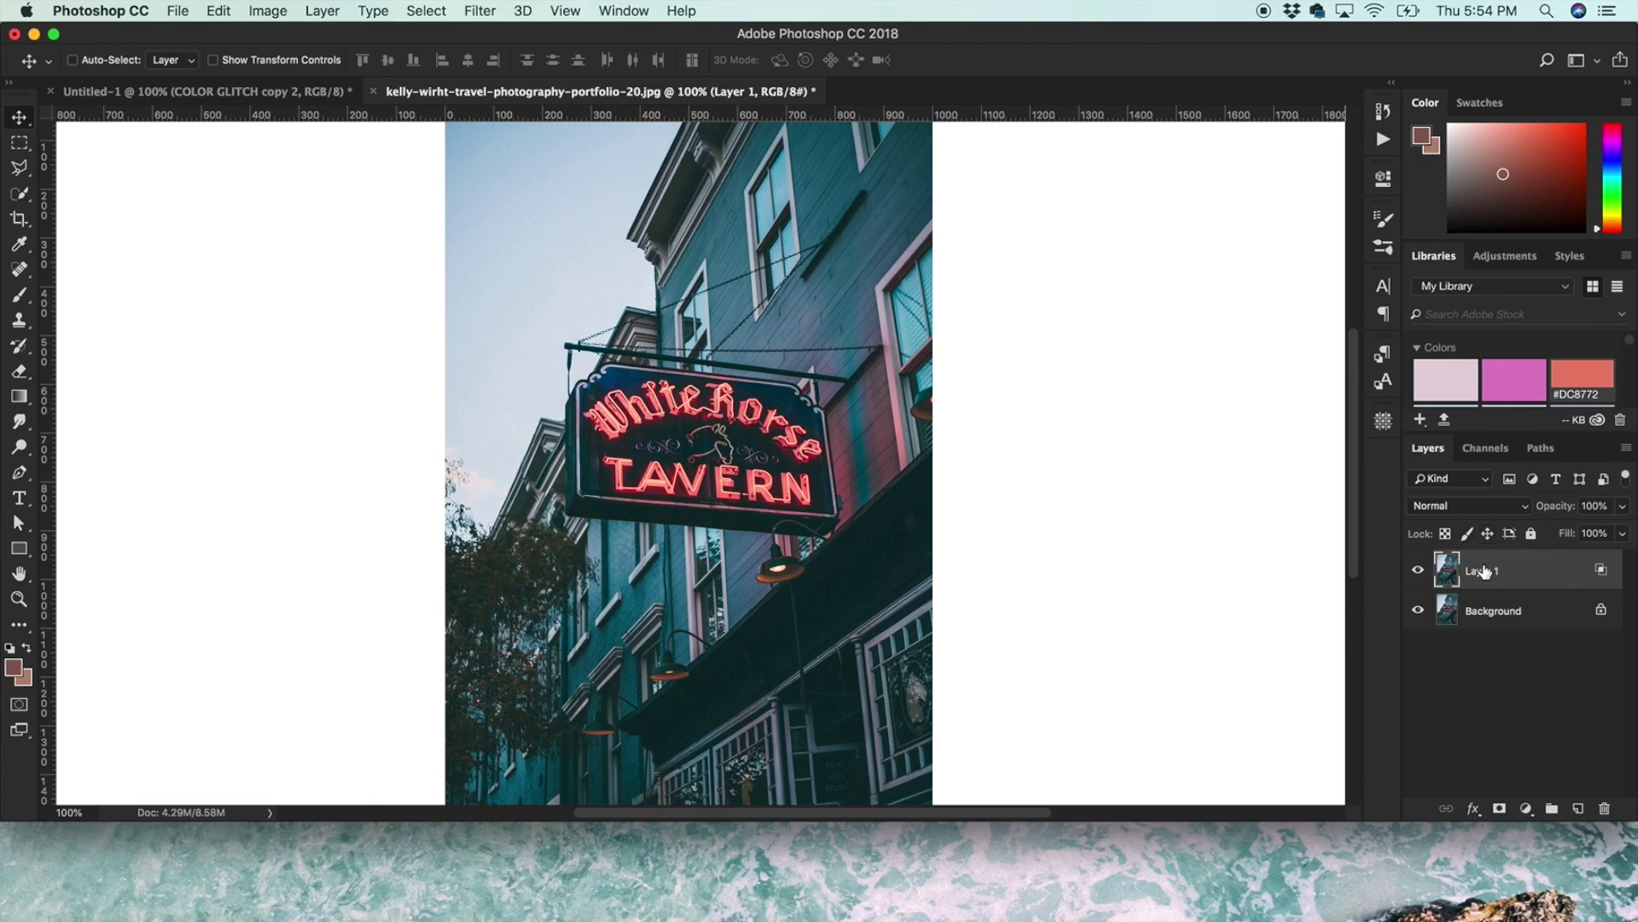
Nudge the red-only Layer 1 sideways and up to preview the red/cyan split, then zoom out.
key("Right")
key("Right")
key("Right")
key("Right")
key("Right")
key("Right")
key("Right")
key("Right")
key("Right")
key("Right")
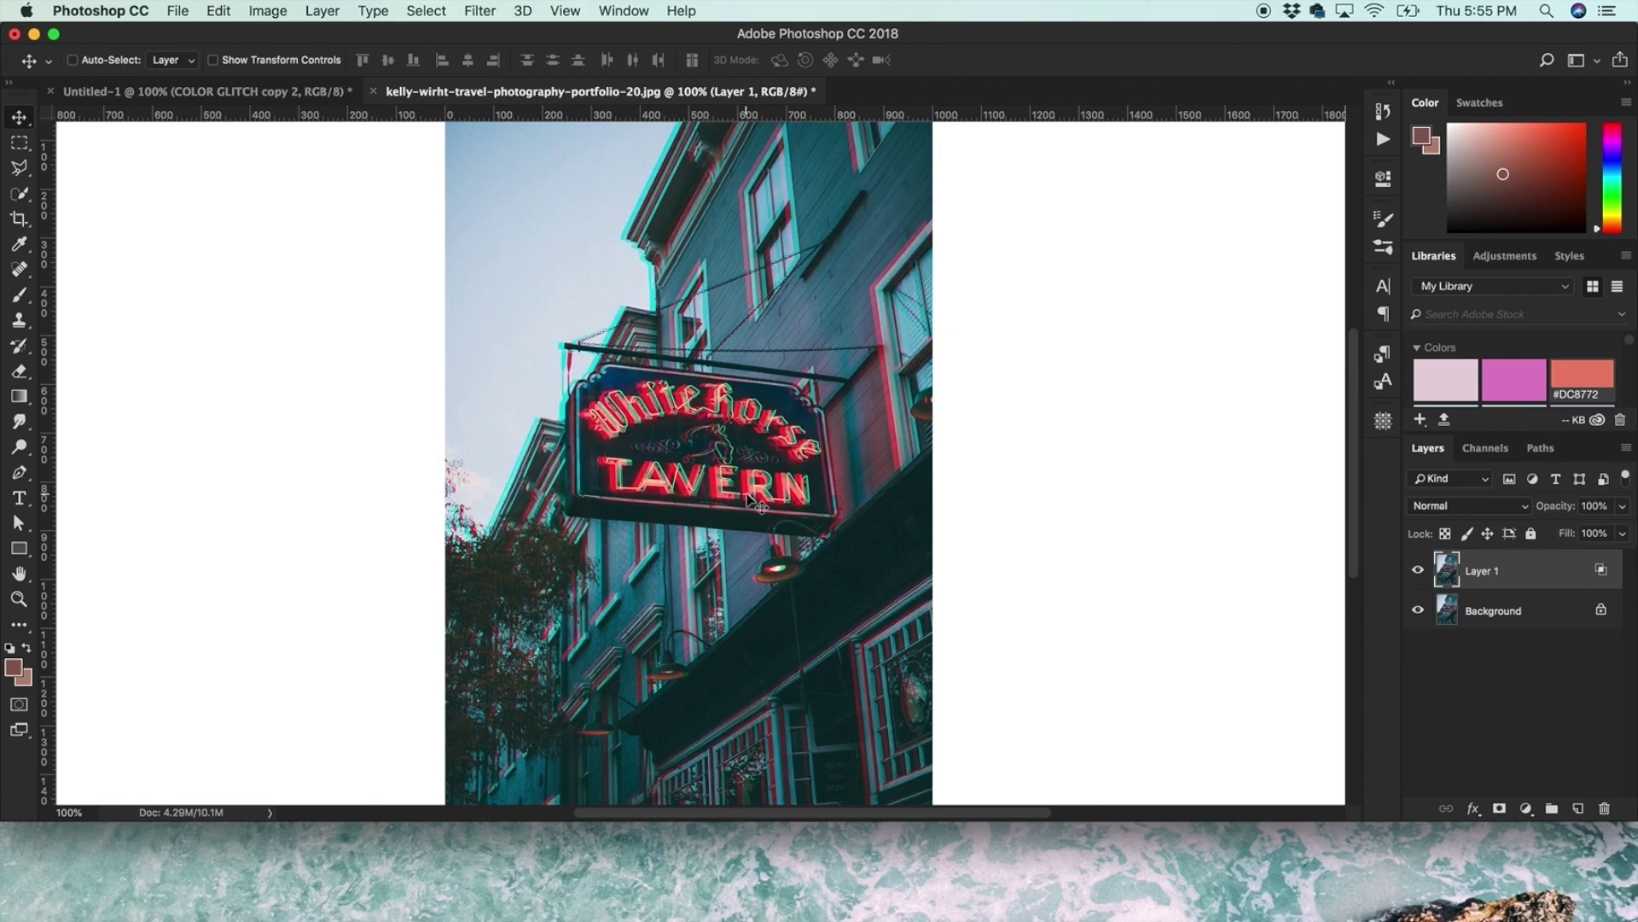
key("Left")
key("Left")
key("Left")
key("Left")
key("Left")
key("Left")
key("Left")
key("Left")
key("Left")
key("Left")
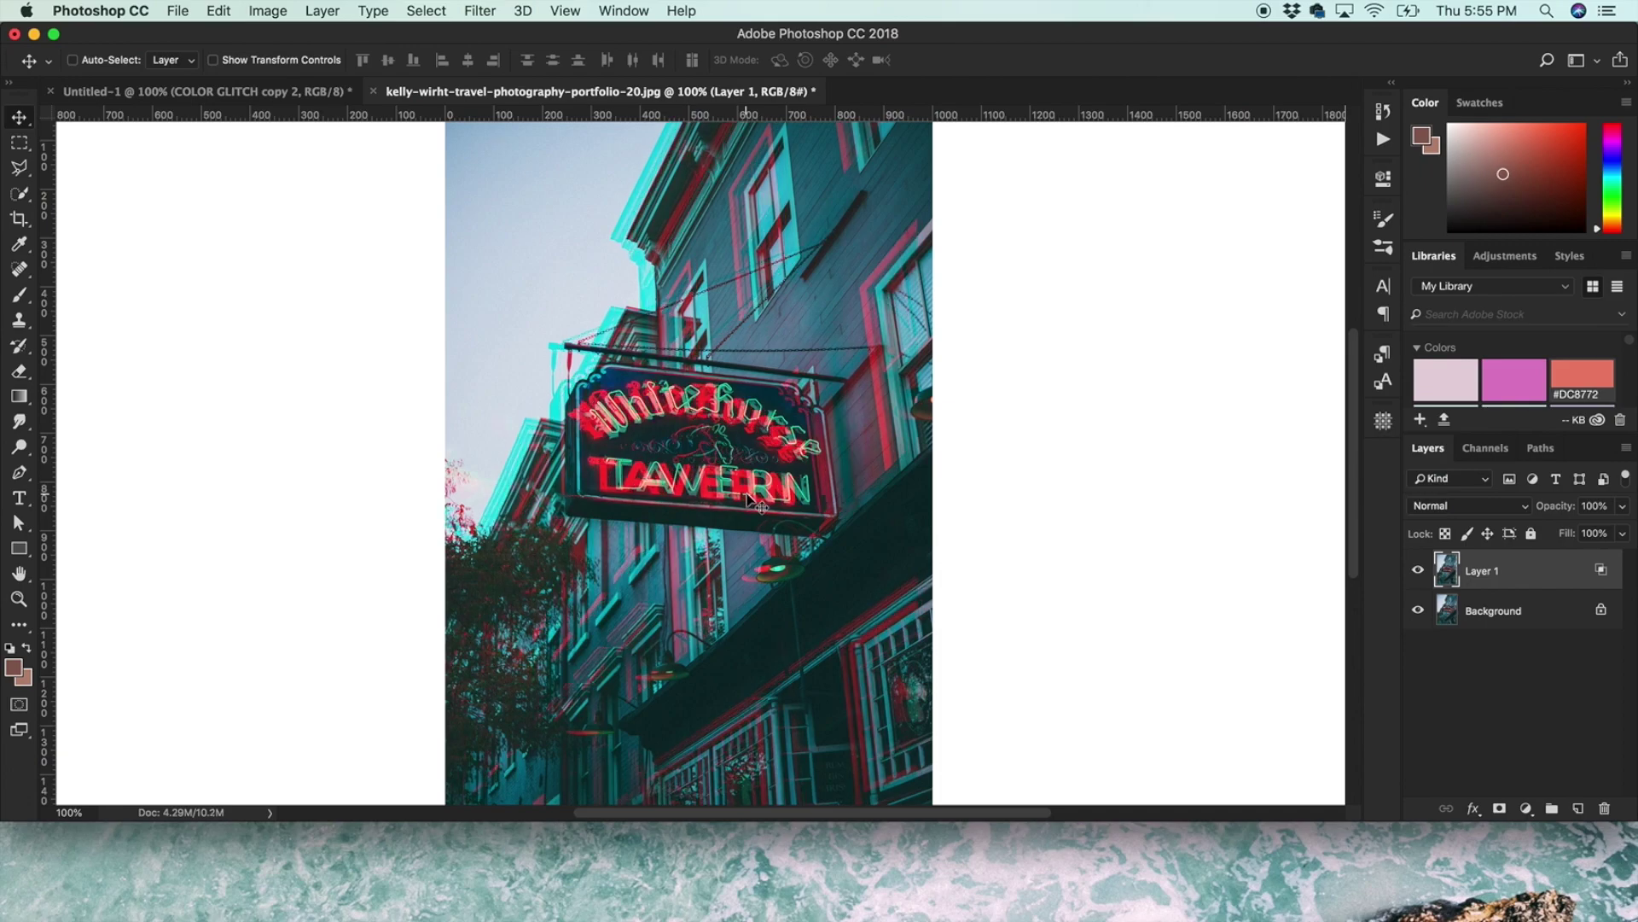
key("Up")
key("Up")
key("Up")
key("Up")
key("Up")
key("Up")
key("Up")
key("Up")
key("Up")
key("Up")
key("Left")
key("Left")
key("Left")
key("Left")
key("Left")
key("Left")
key("Left")
key("Left")
key("Left")
key("Left")
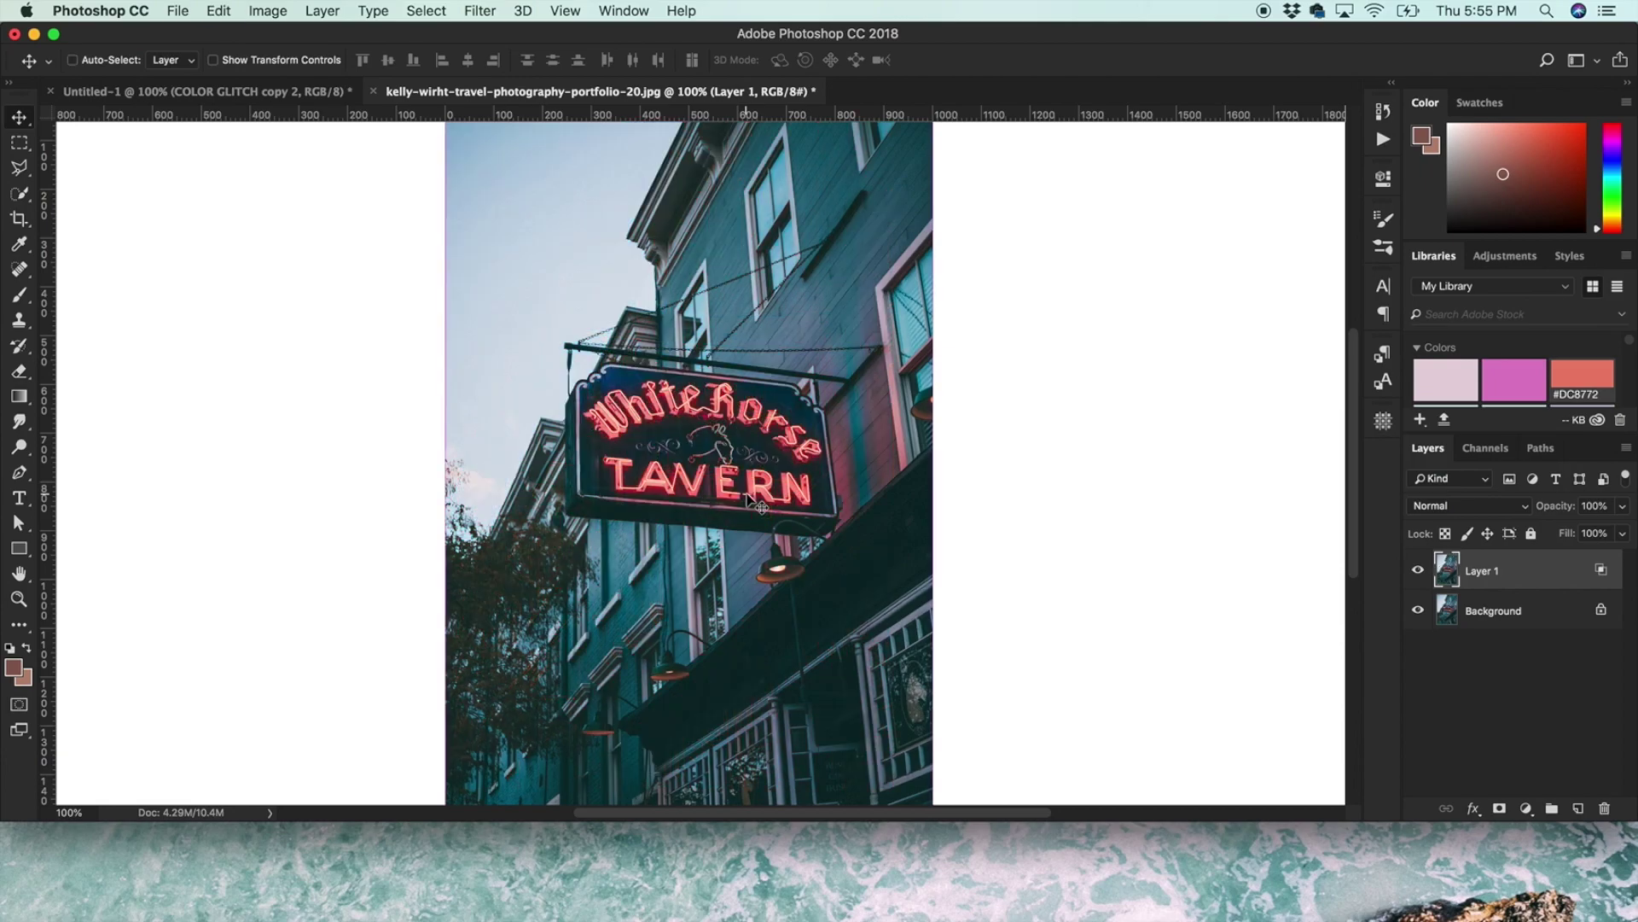
left_click(721, 527, "alt")
Put the red-only Layer 1 into Free Transform Warp mode.
scroll(721, 478, "up", 2)
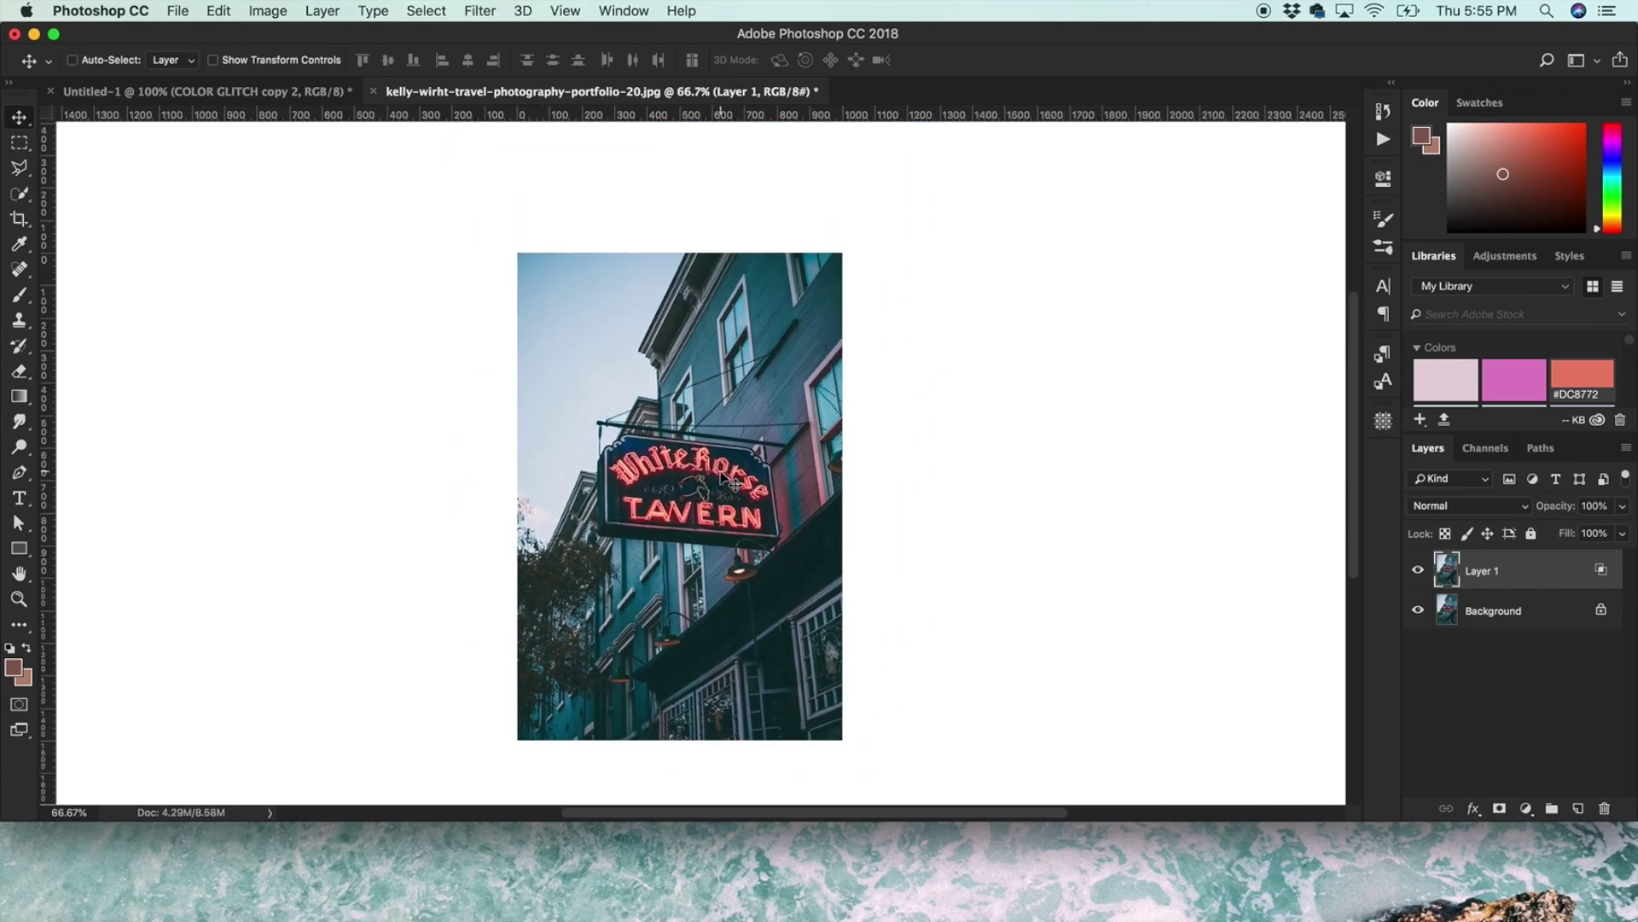
key("super+t")
right_click(721, 477)
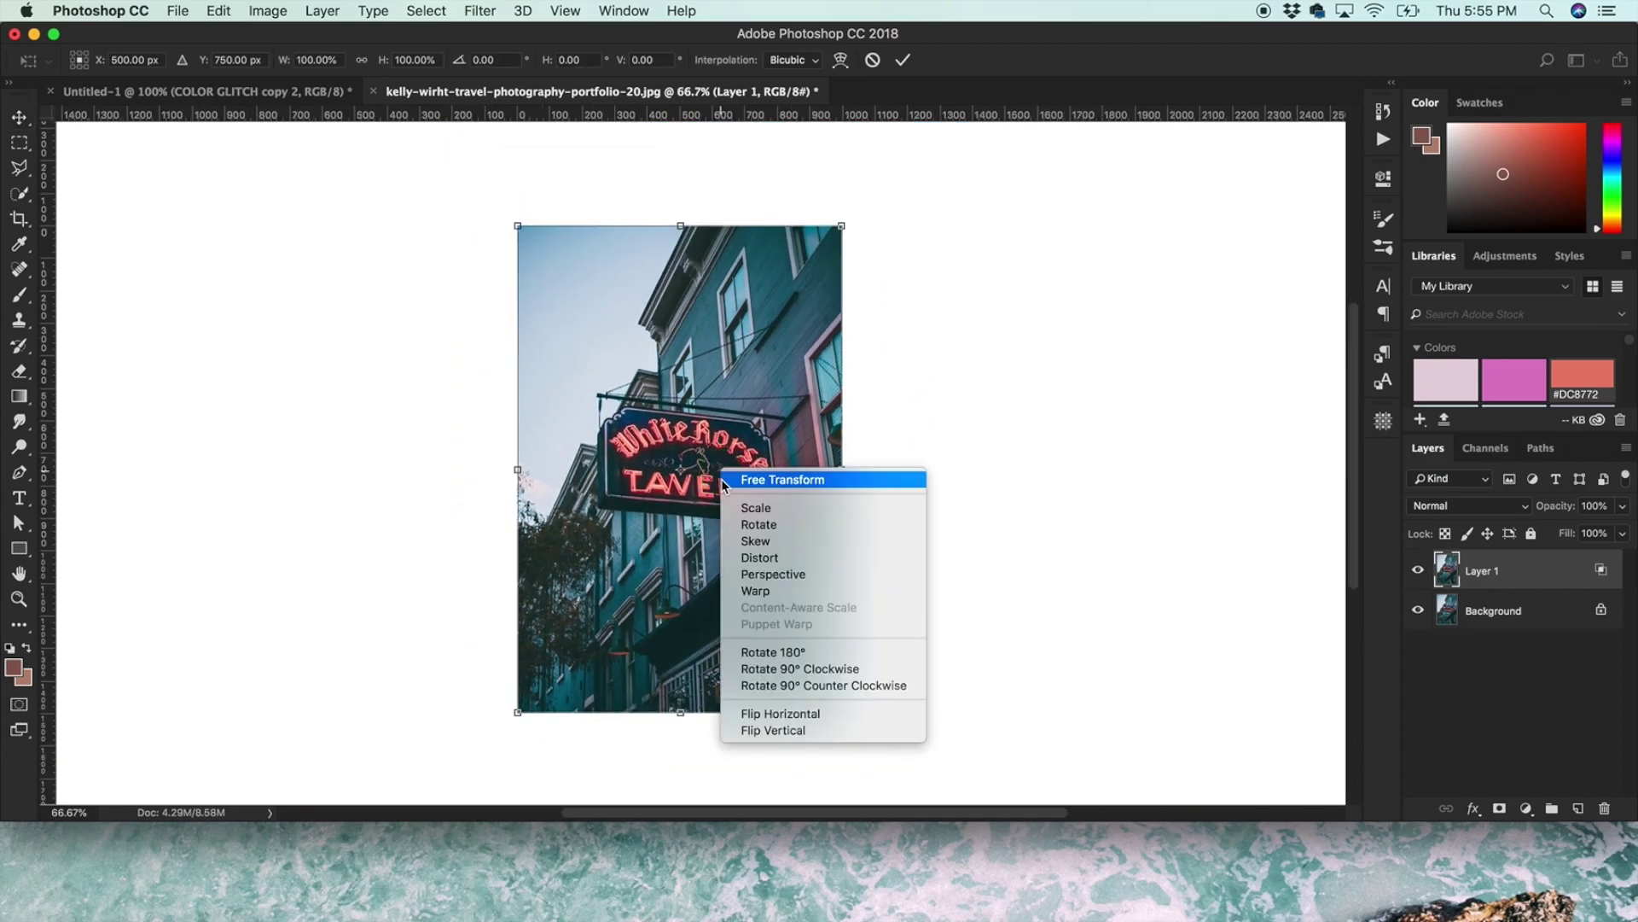
left_click(755, 590)
Pull the warp's top-left corner, top edge, left edge and top-right corner outward, then finish.
left_click_drag(517, 225, 505, 222)
left_click_drag(734, 227, 734, 188)
left_click_drag(625, 225, 617, 215)
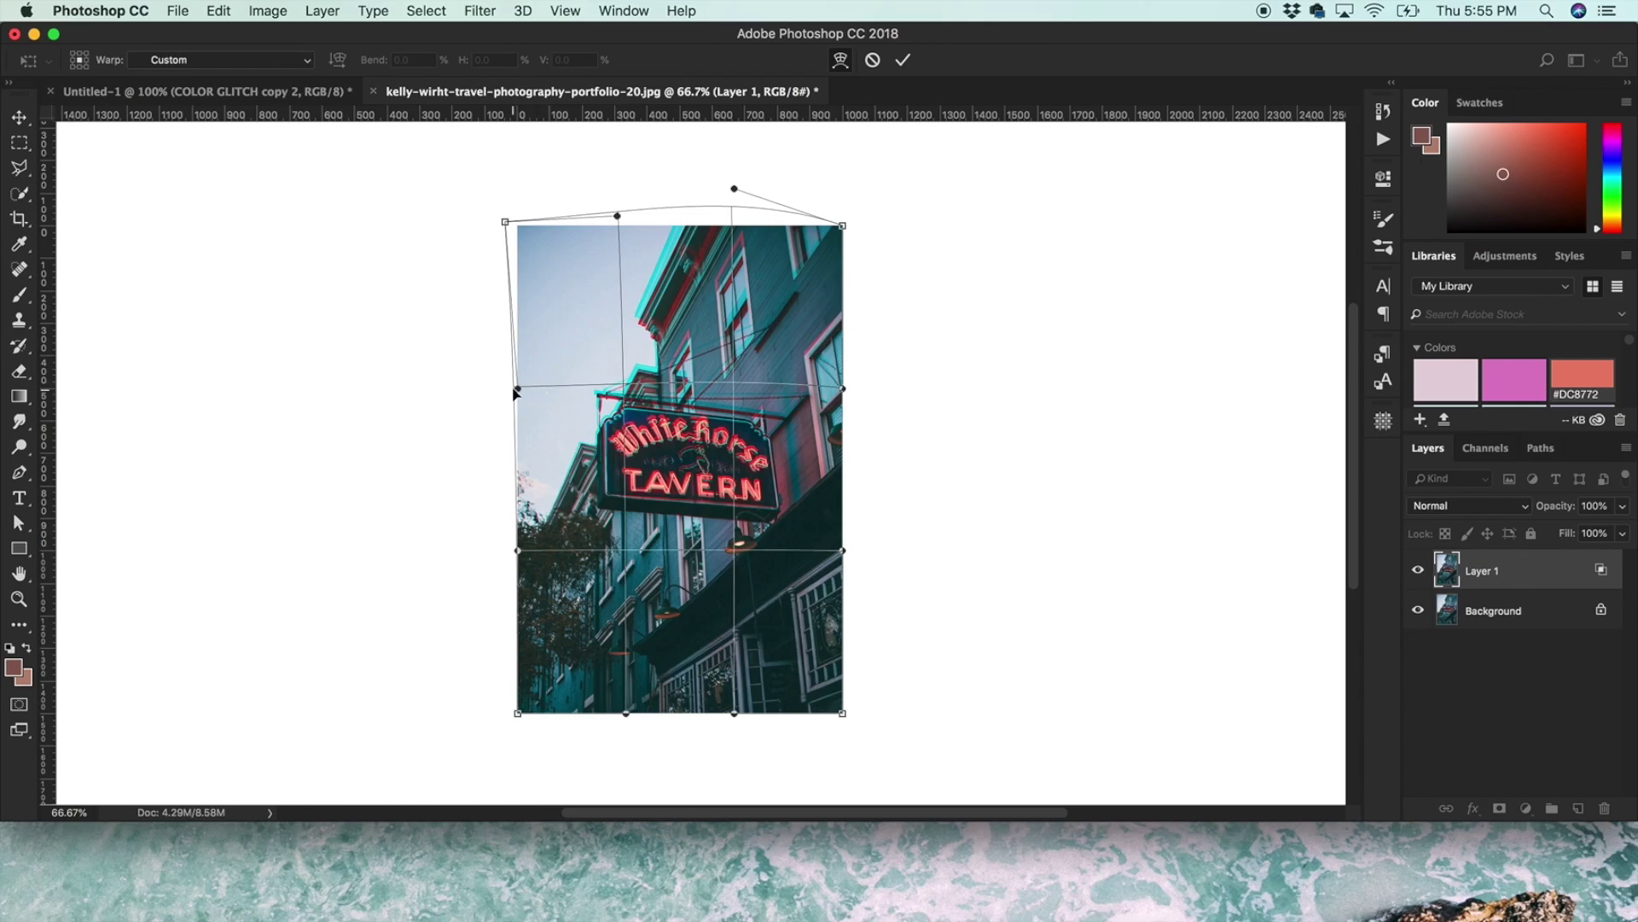
left_click_drag(518, 389, 491, 395)
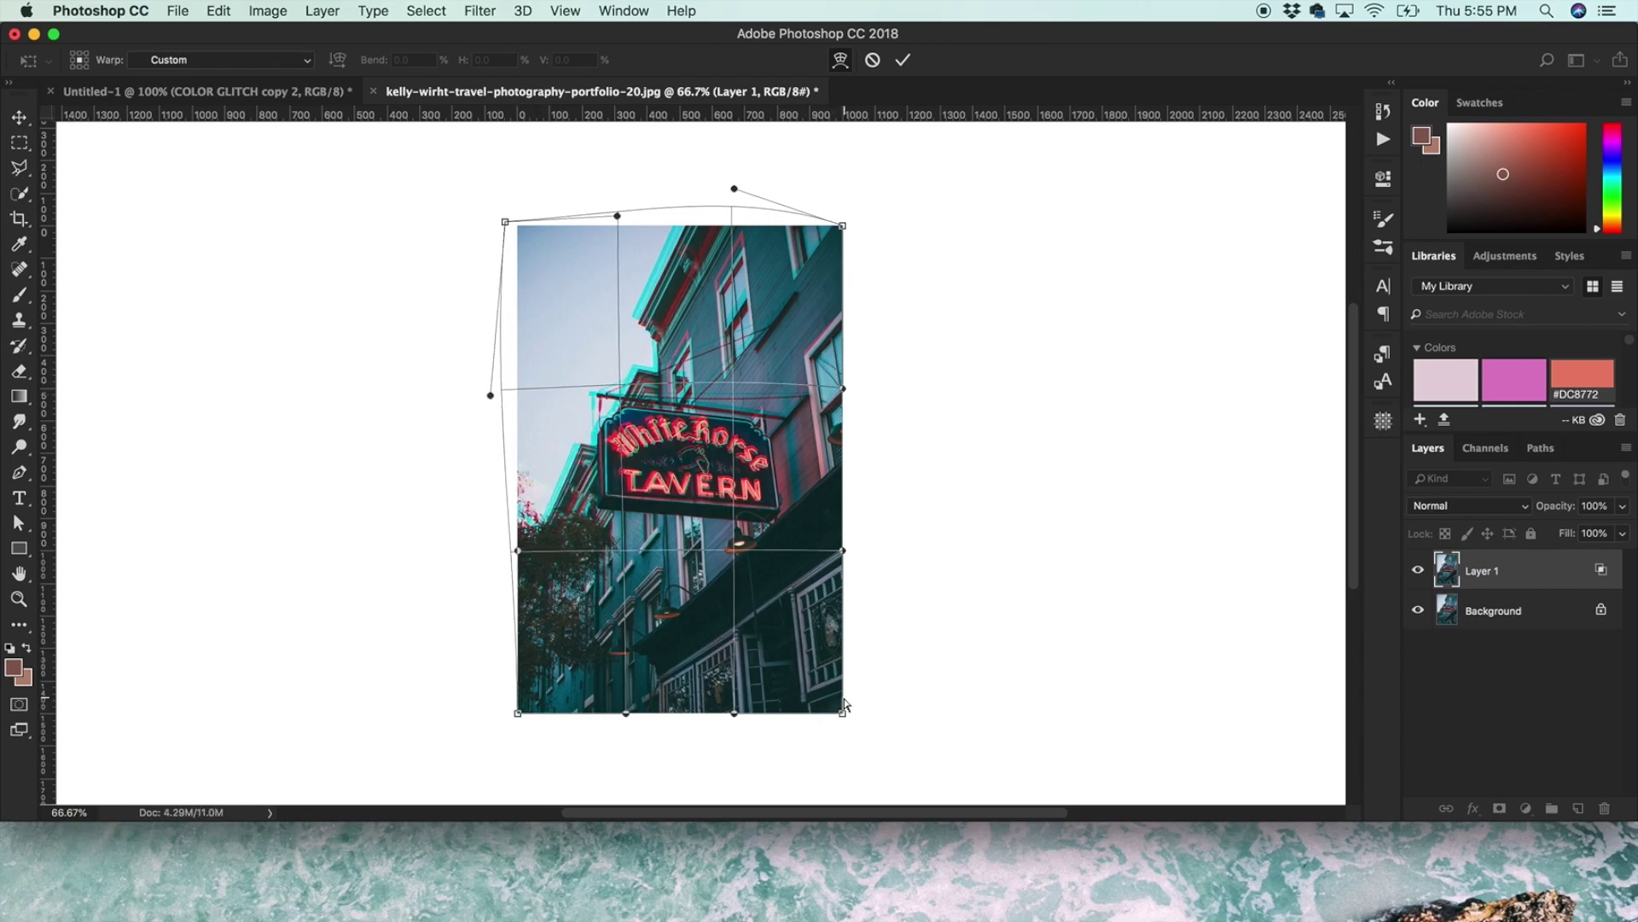
left_click_drag(505, 222, 494, 218)
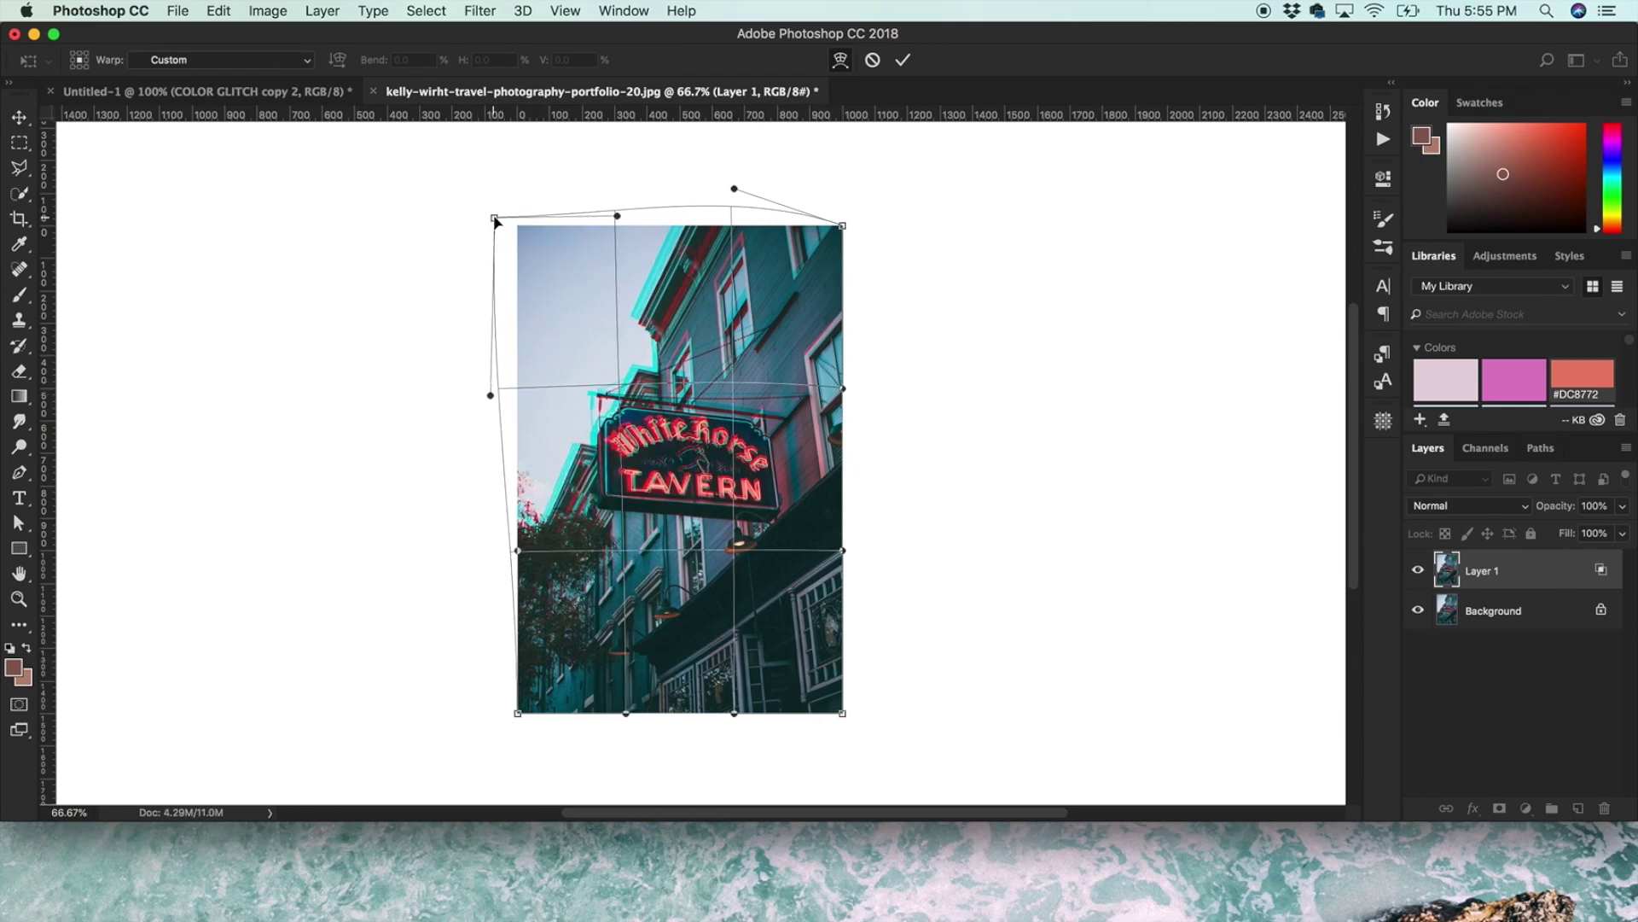
left_click_drag(516, 553, 479, 584)
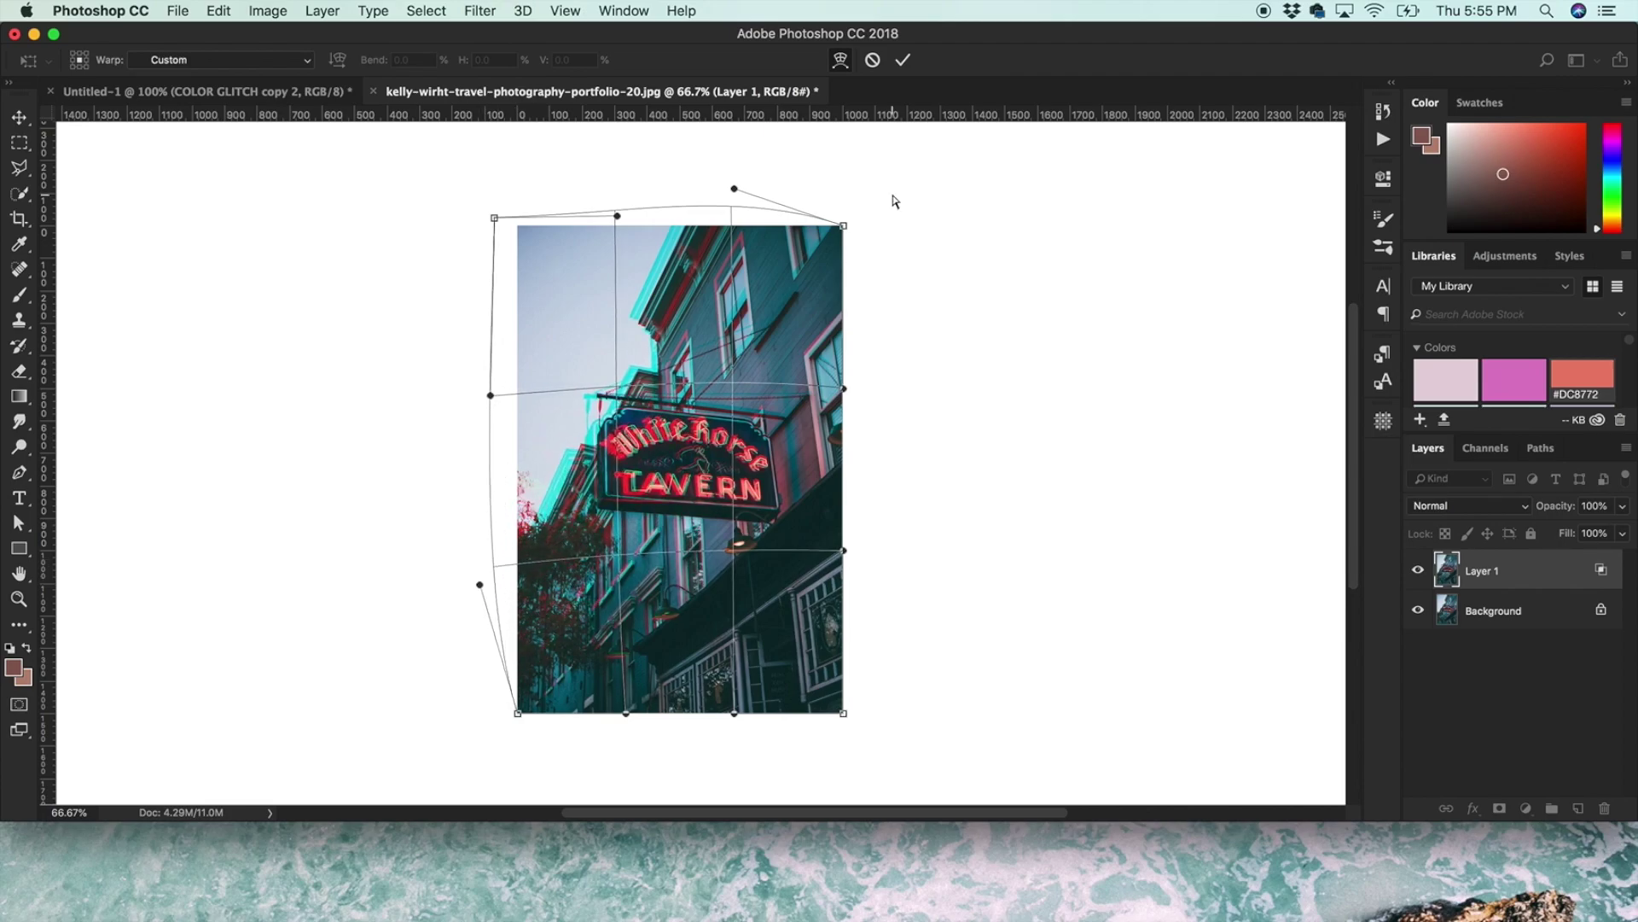
left_click_drag(844, 226, 896, 219)
key("Escape")
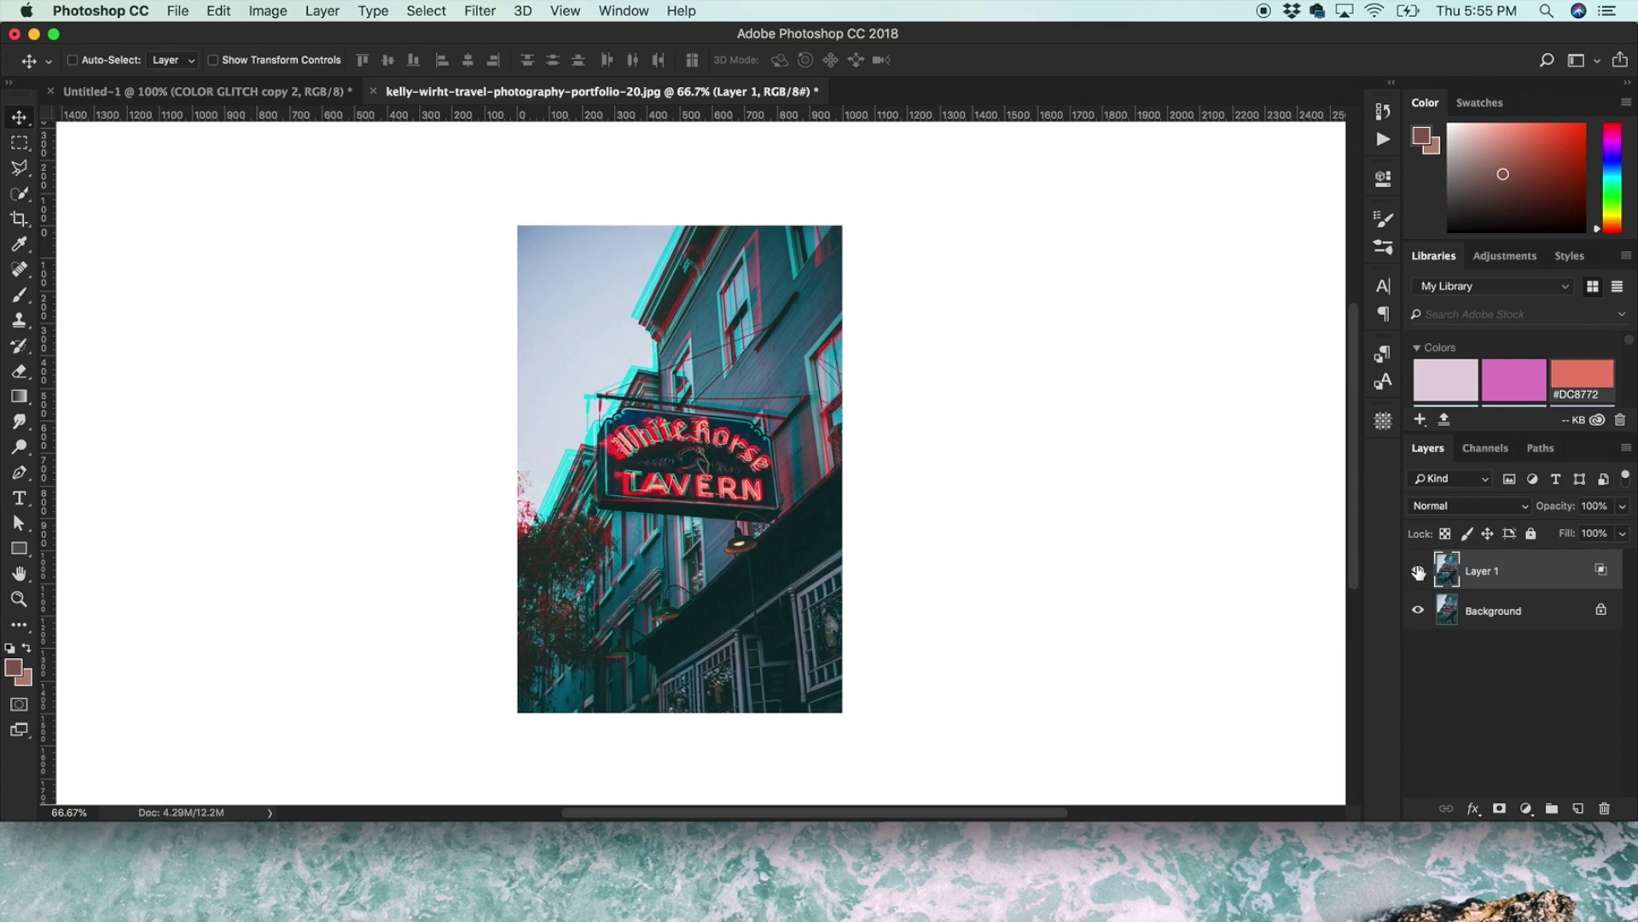
left_click(1418, 571)
left_click(1419, 571)
left_click(1473, 808)
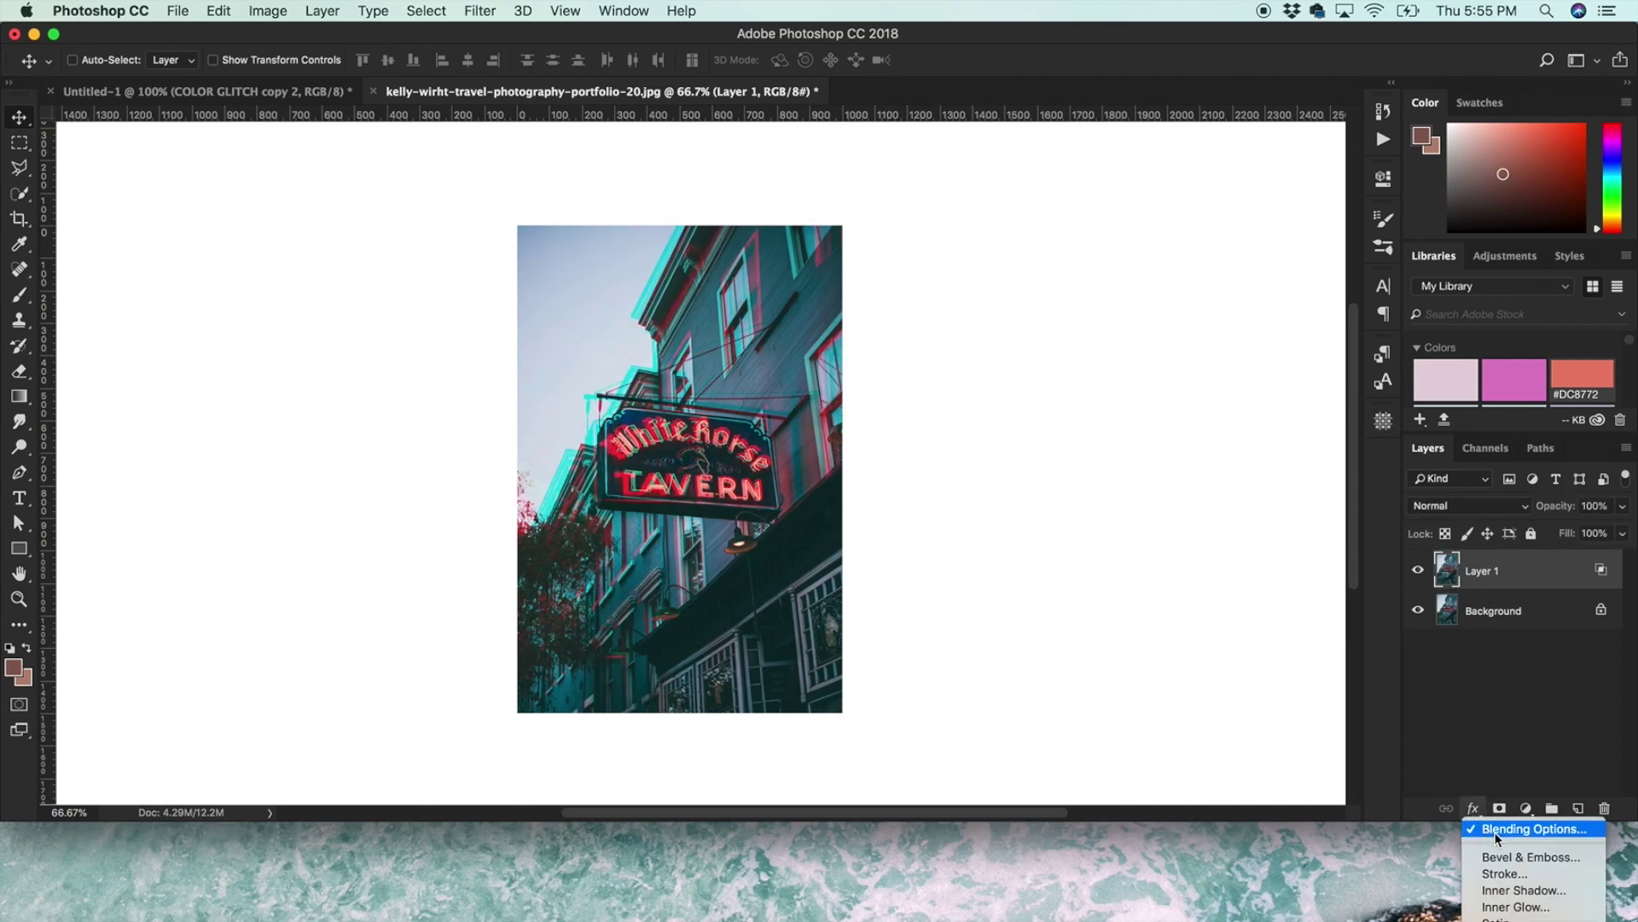
left_click(1496, 828)
left_click_drag(1130, 174, 1362, 135)
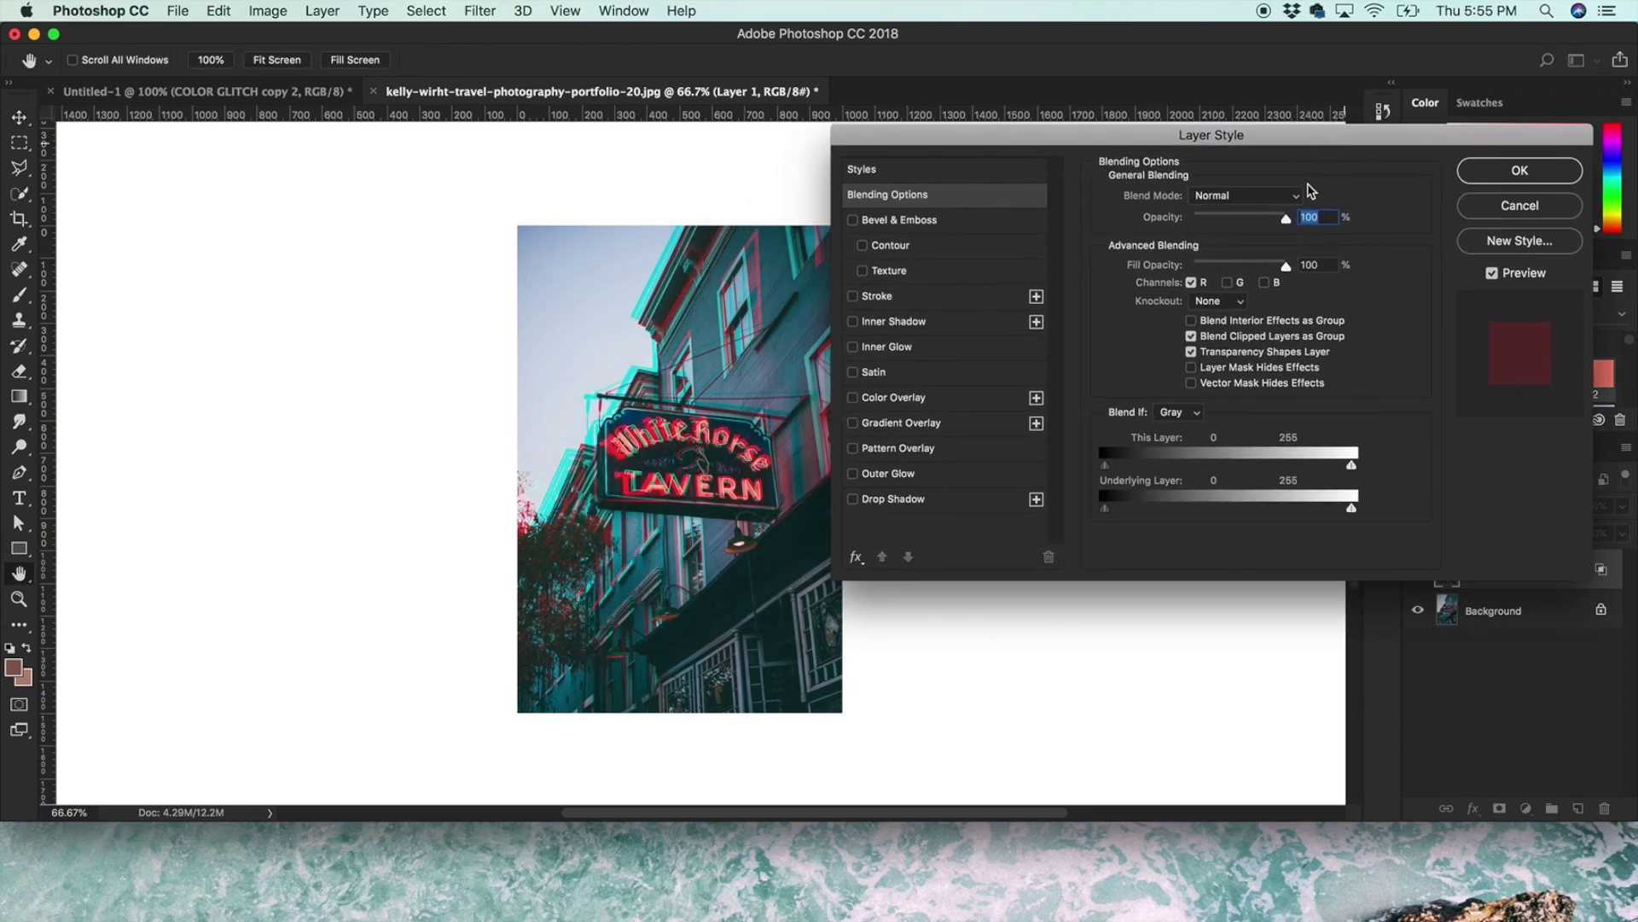
left_click(1191, 283)
left_click(1228, 282)
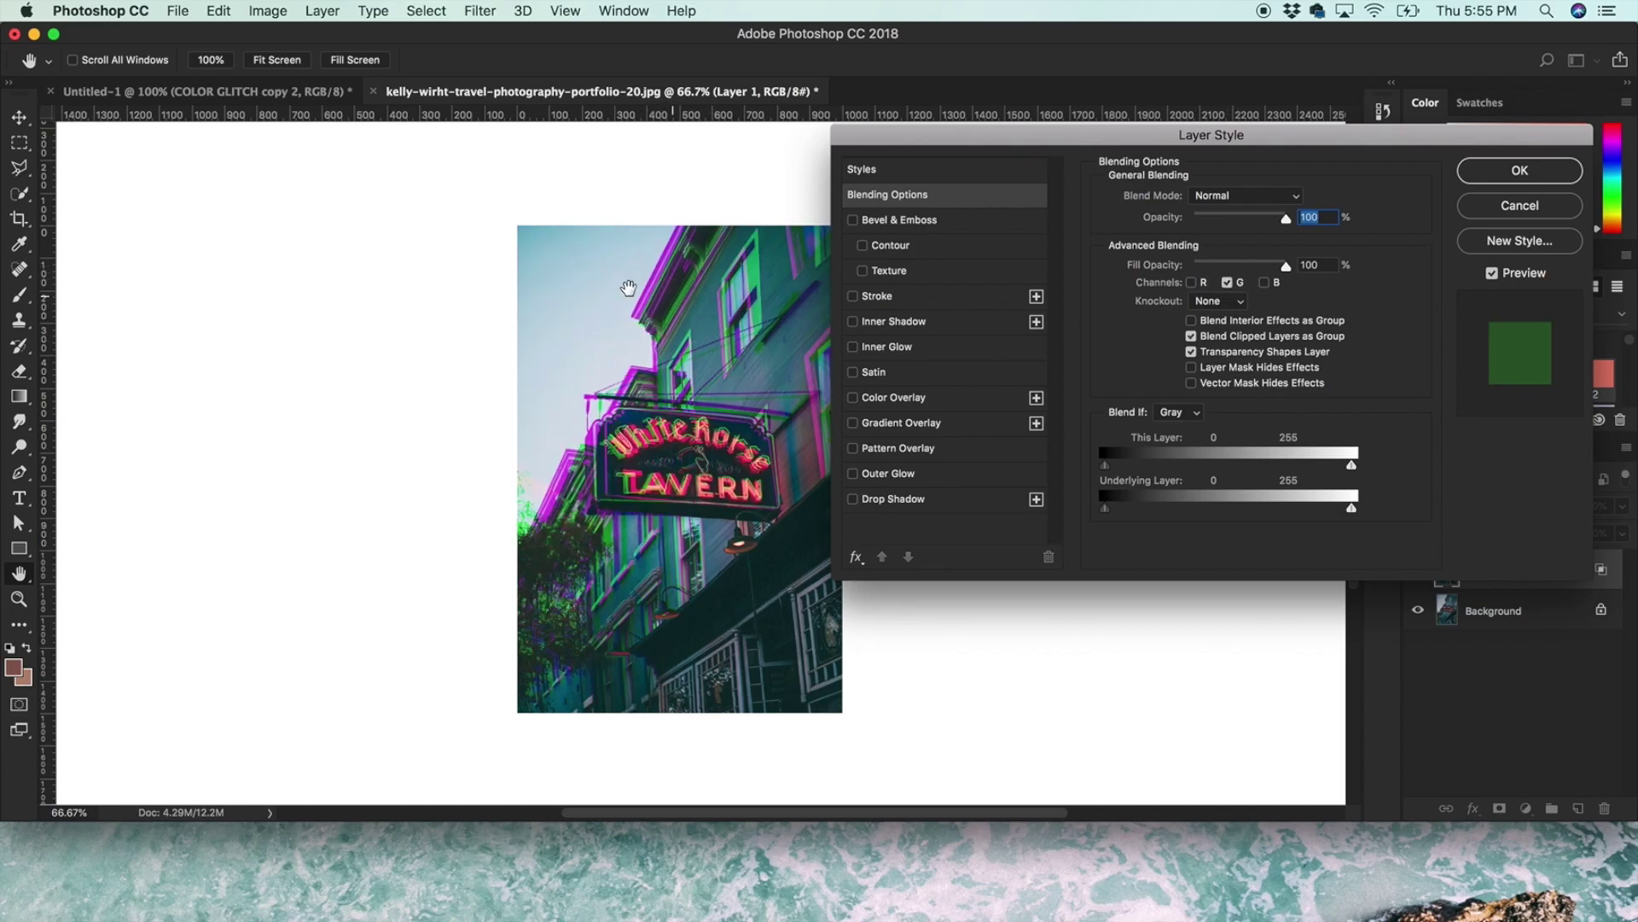
left_click(1228, 282)
left_click(1267, 283)
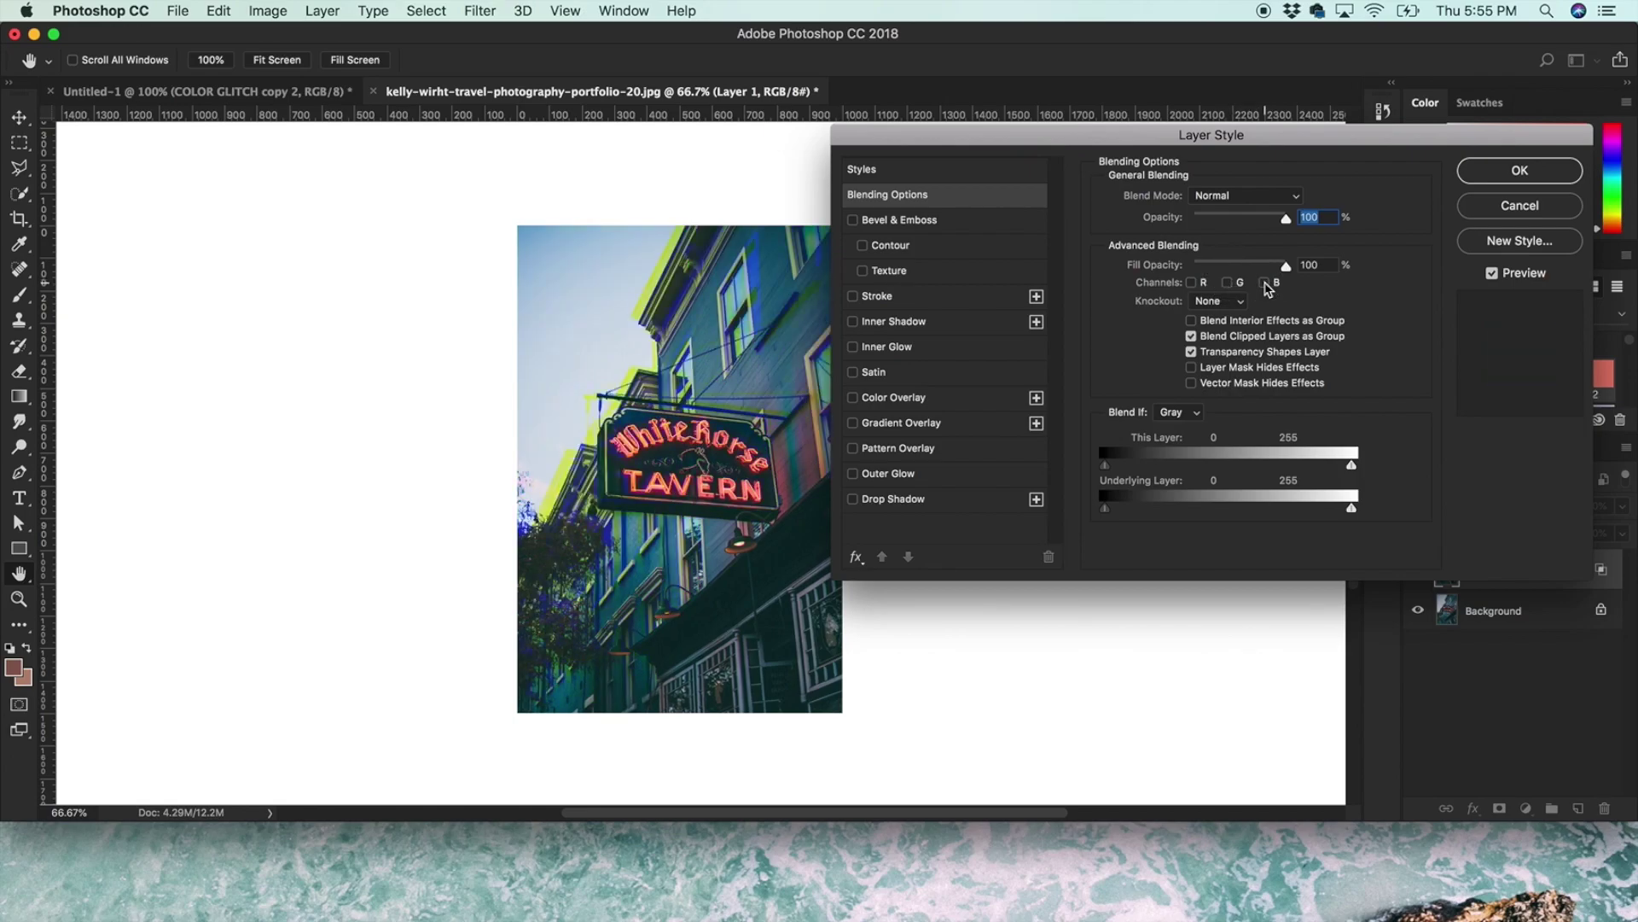
left_click(1265, 283)
left_click(1204, 284)
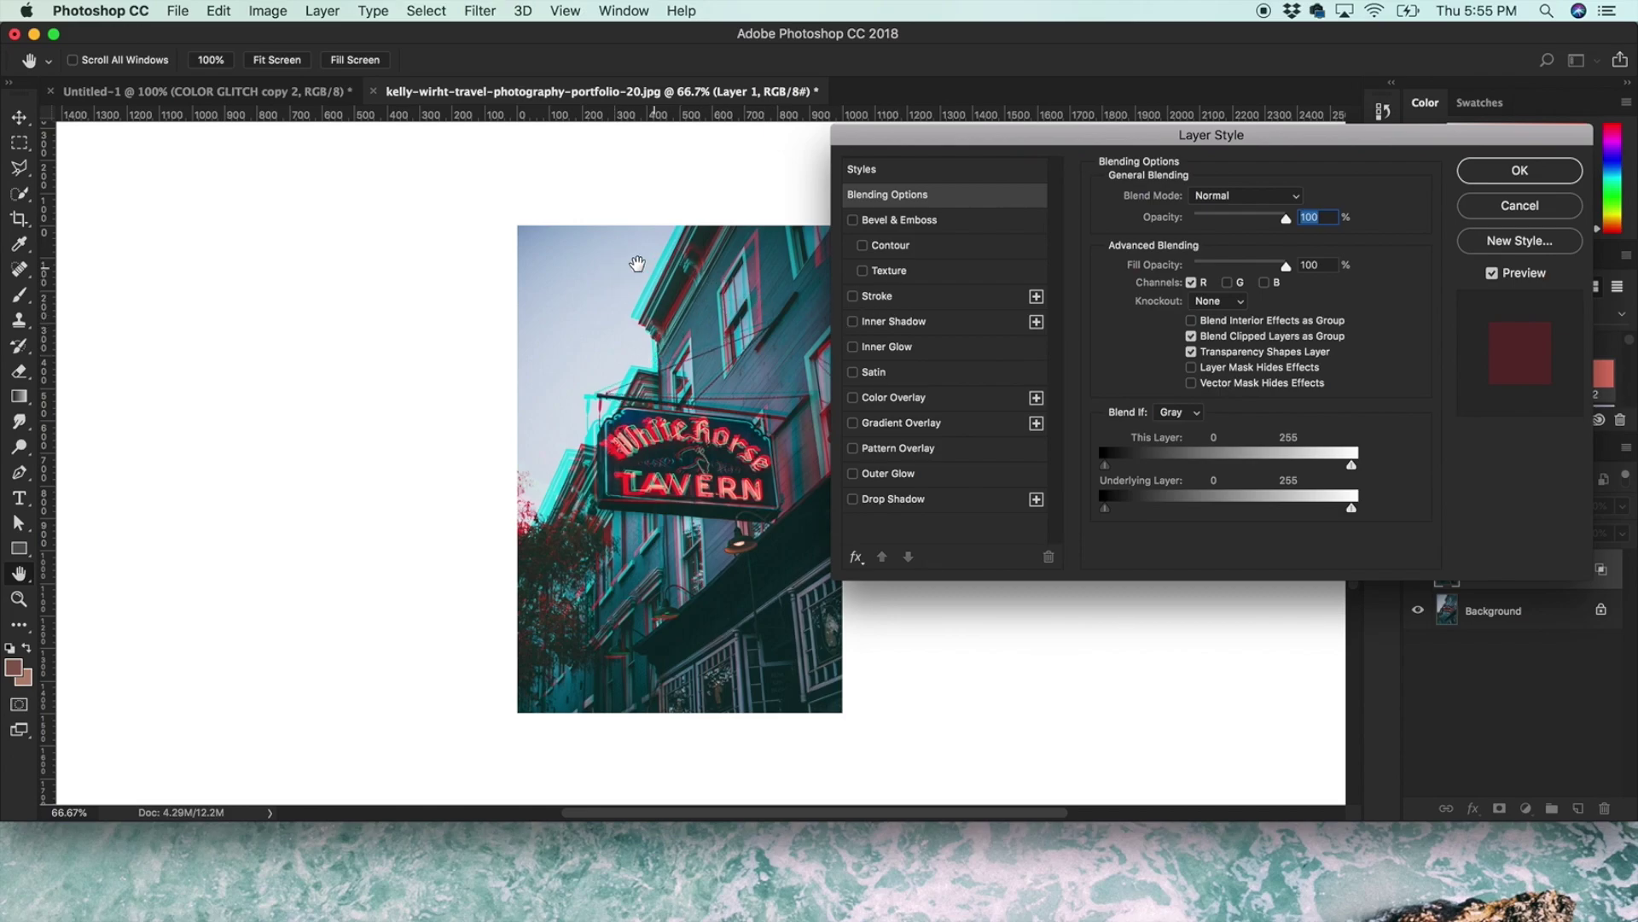
left_click(1536, 173)
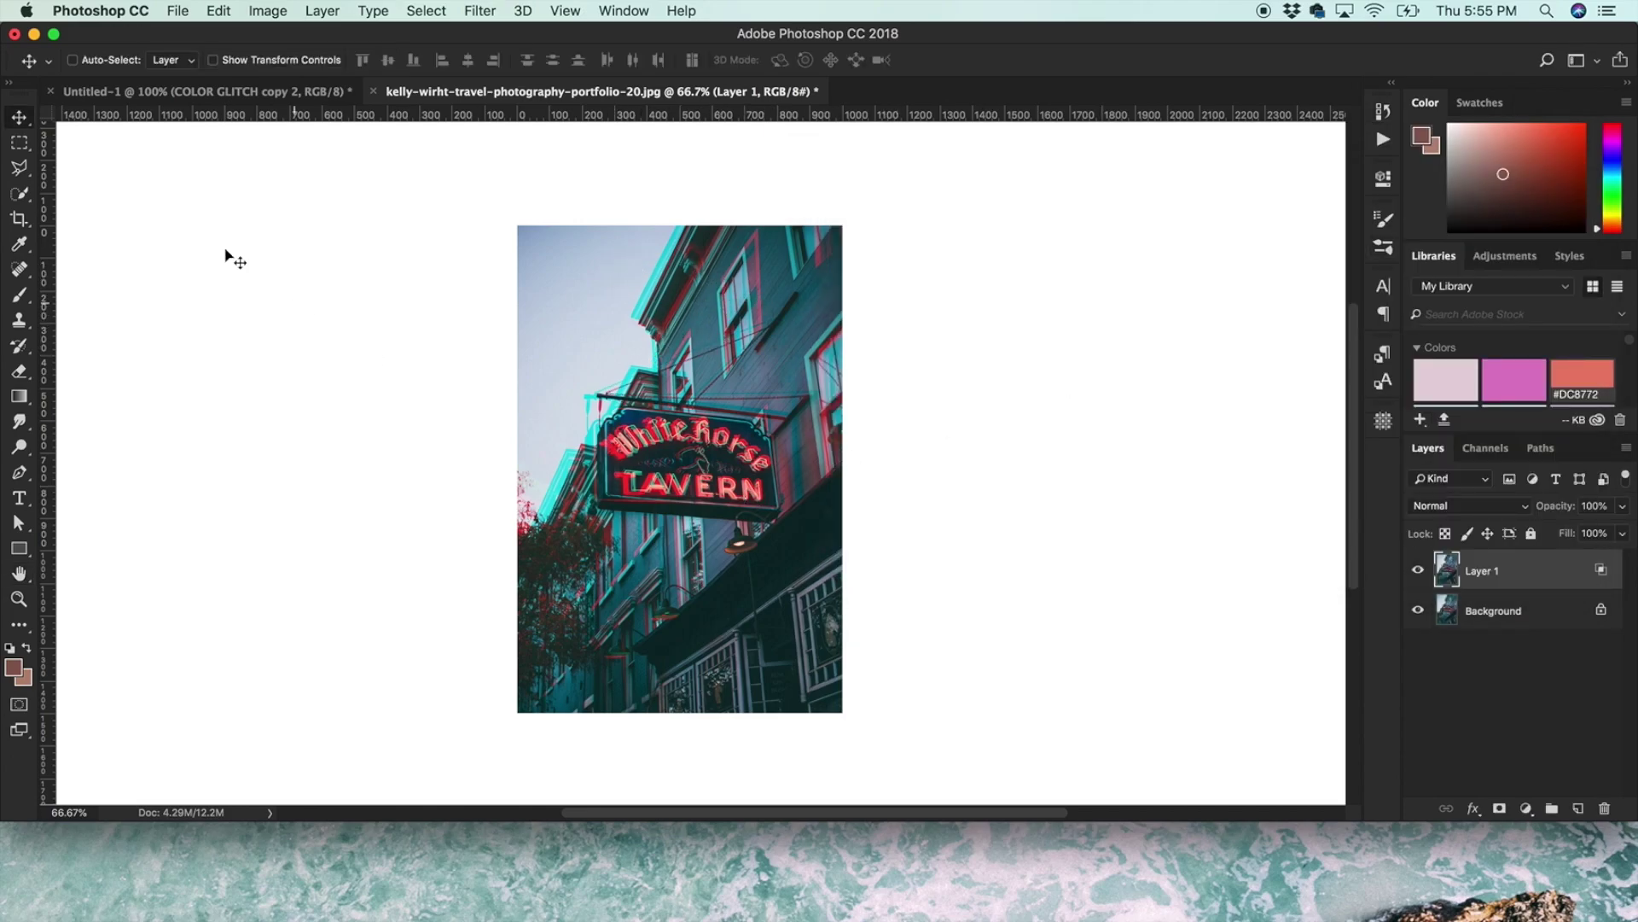
Return to the Untitled-1 document with the COLOR GLITCH text.
left_click(205, 91)
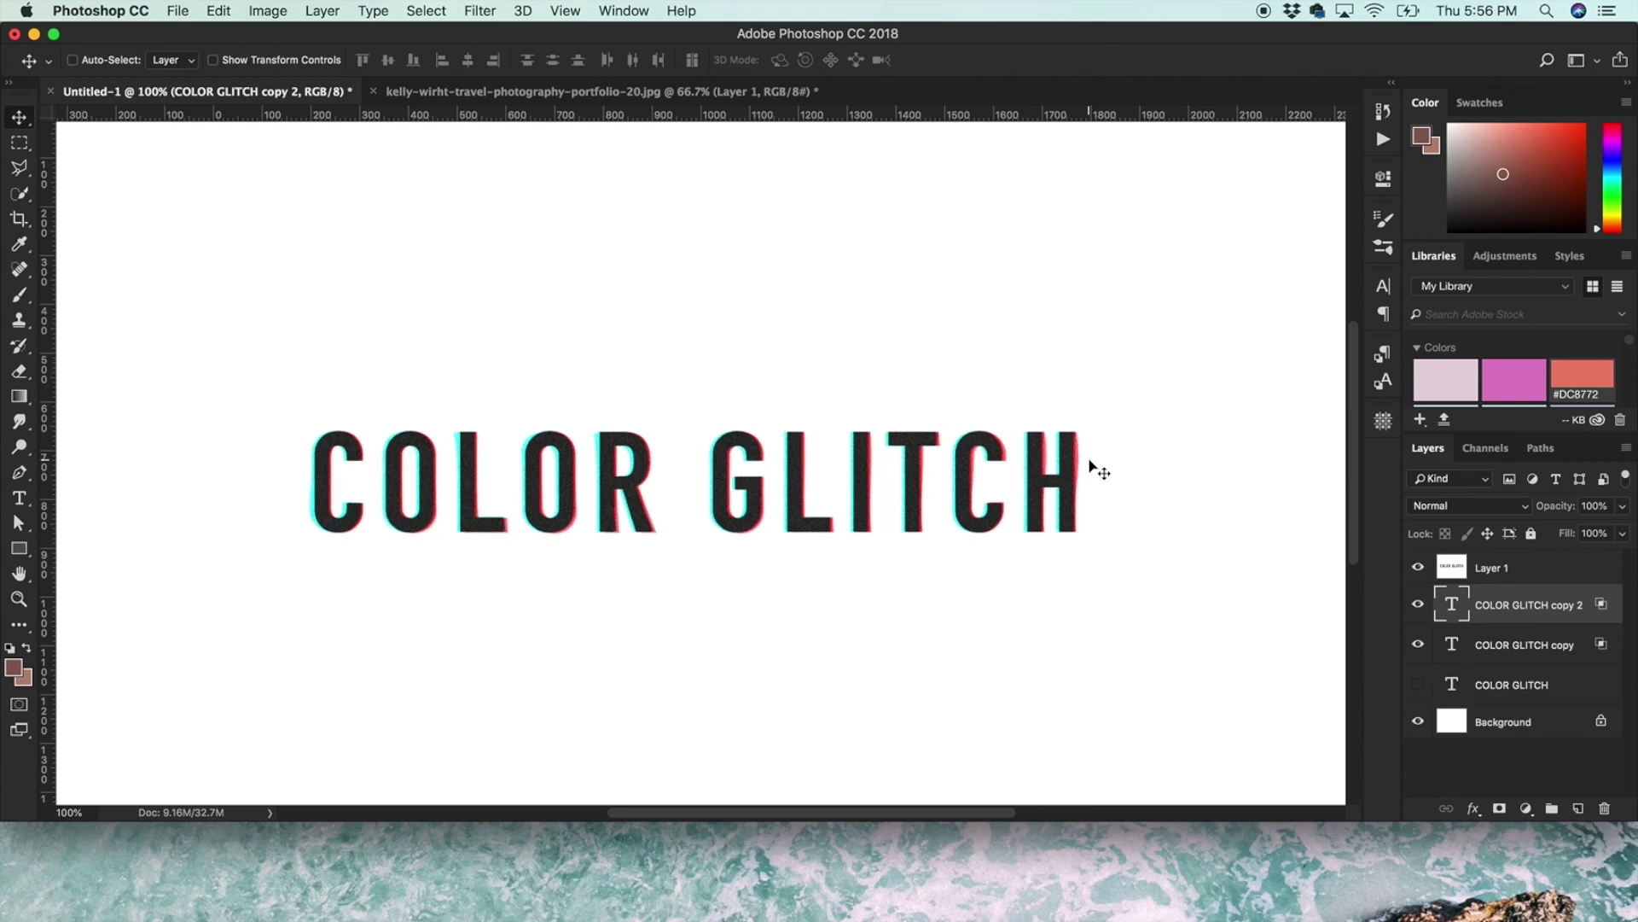